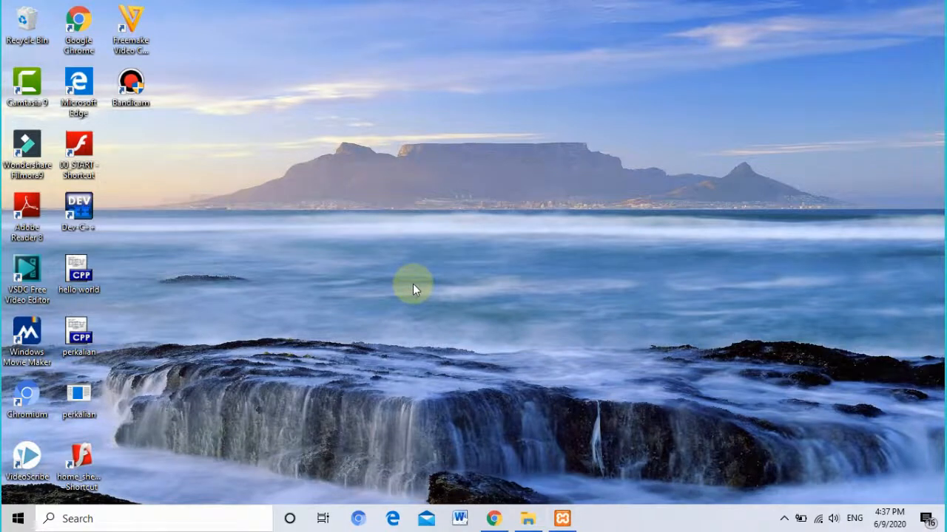
Switch to Chrome and open the ngrok.com website
click(502, 521)
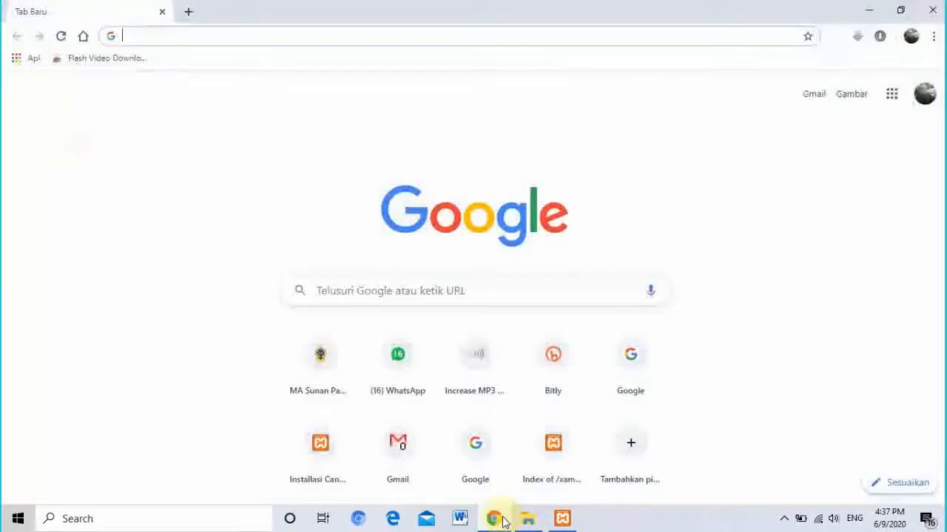
click(260, 34)
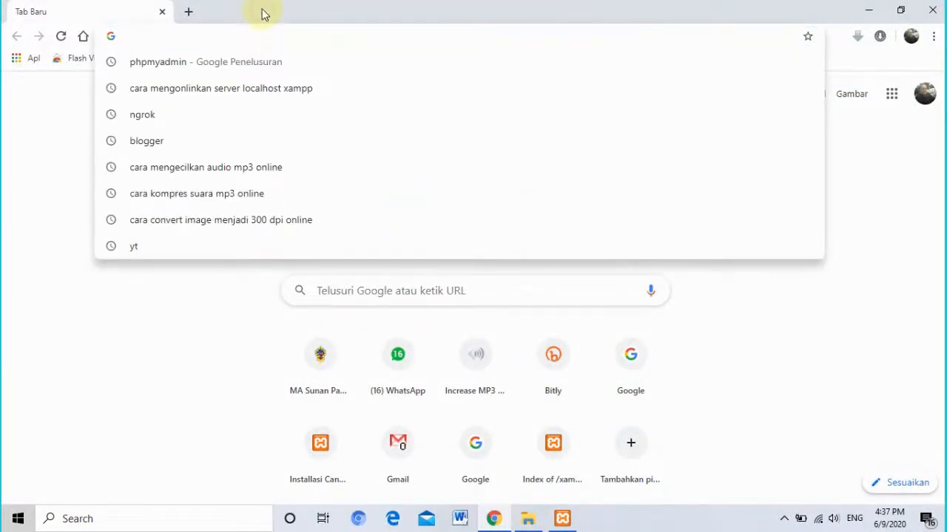
click(169, 40)
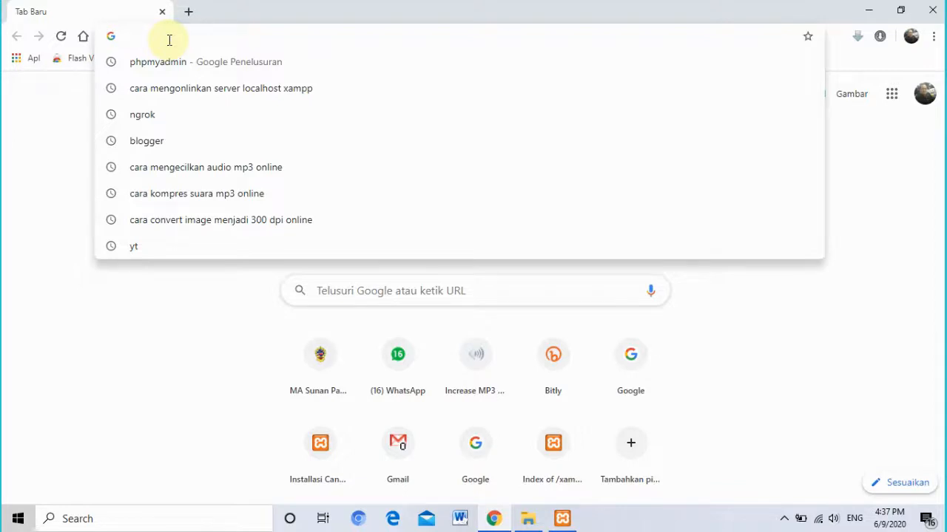
text(ng)
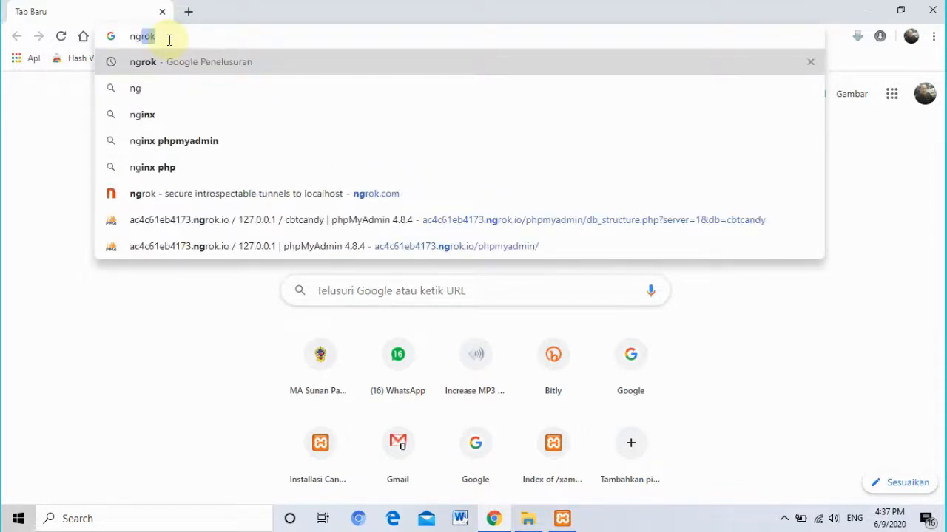
text(rok)
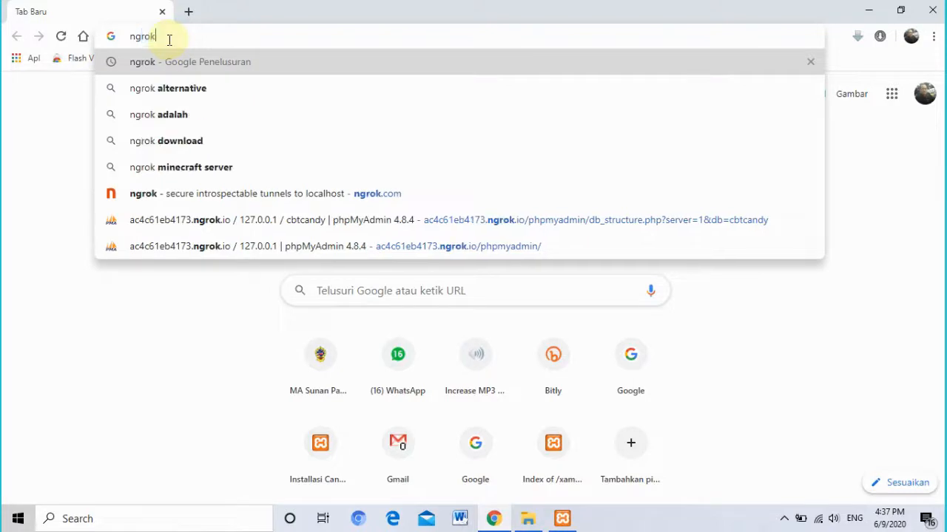
text(com)
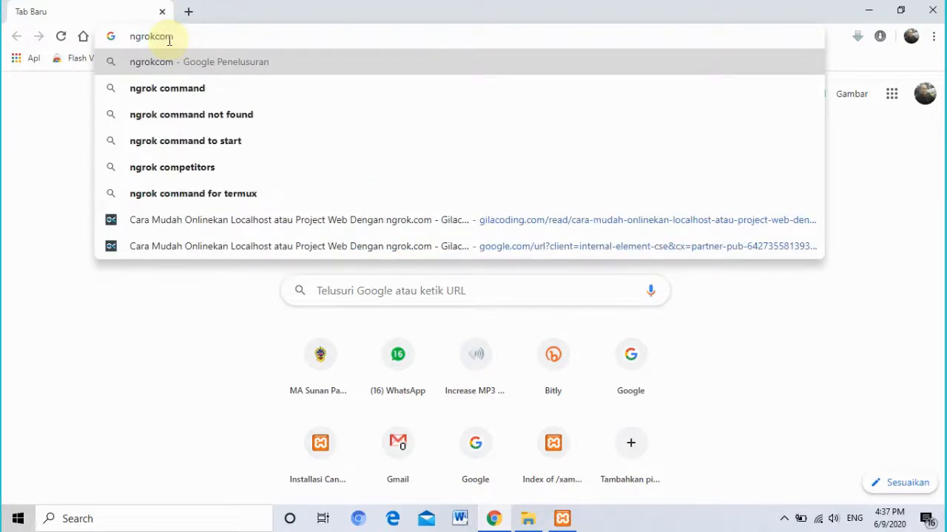
key(BackSpace)
key(BackSpace)
key(BackSpace)
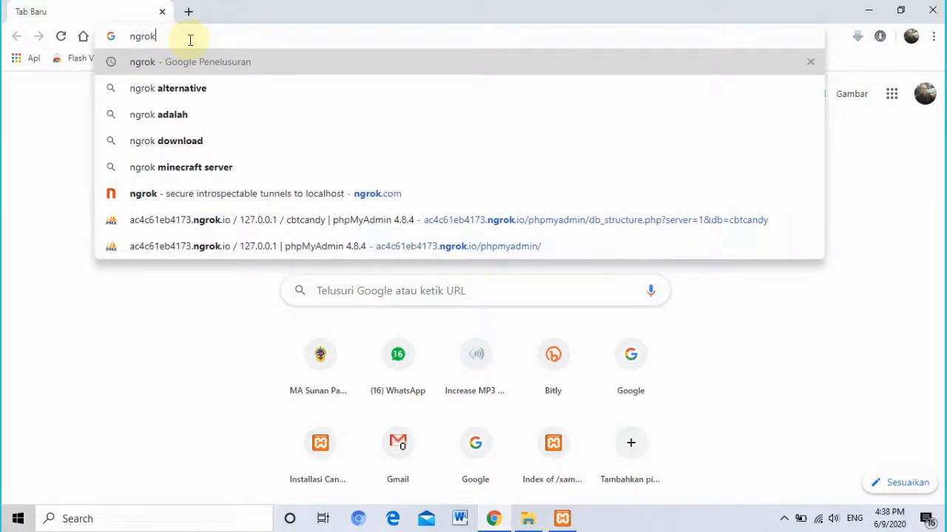
text(.com)
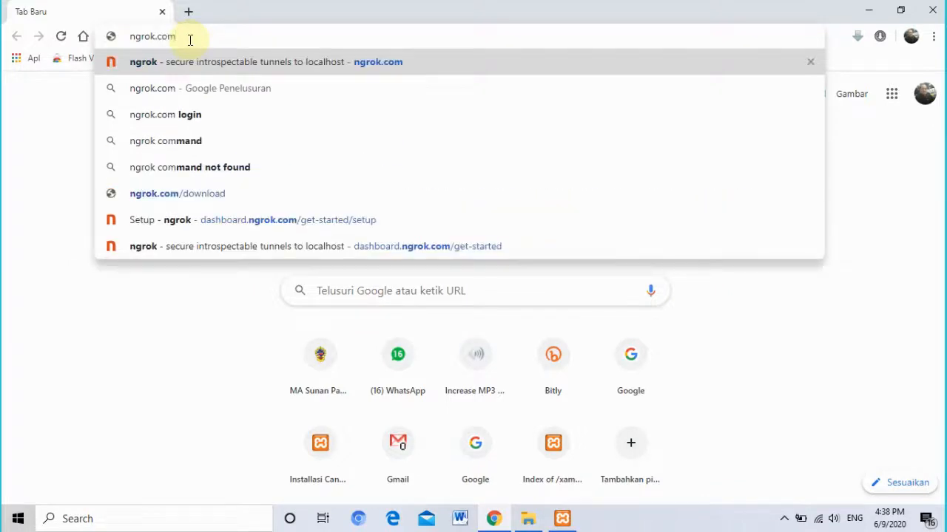
key(Return)
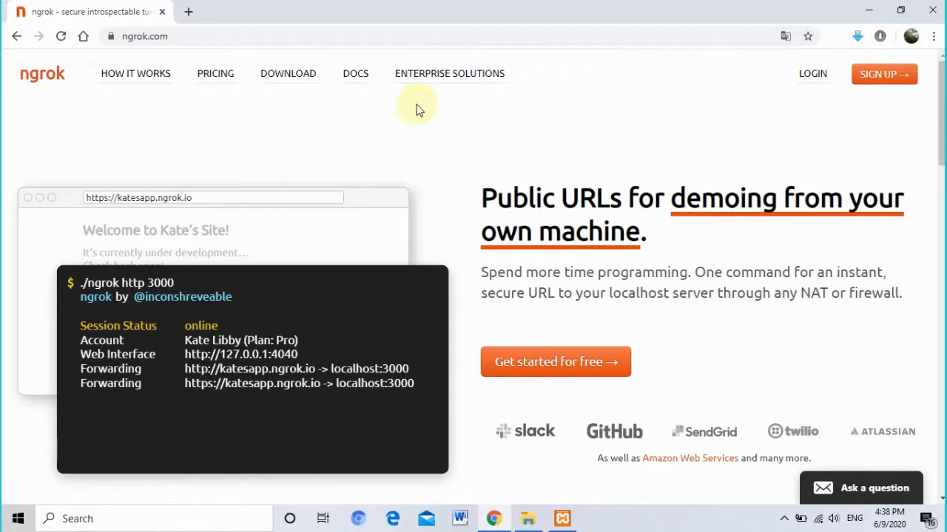
Download ngrok for Windows from the getting-started setup page and select the ngrok authtoken command under Connect your account
click(545, 369)
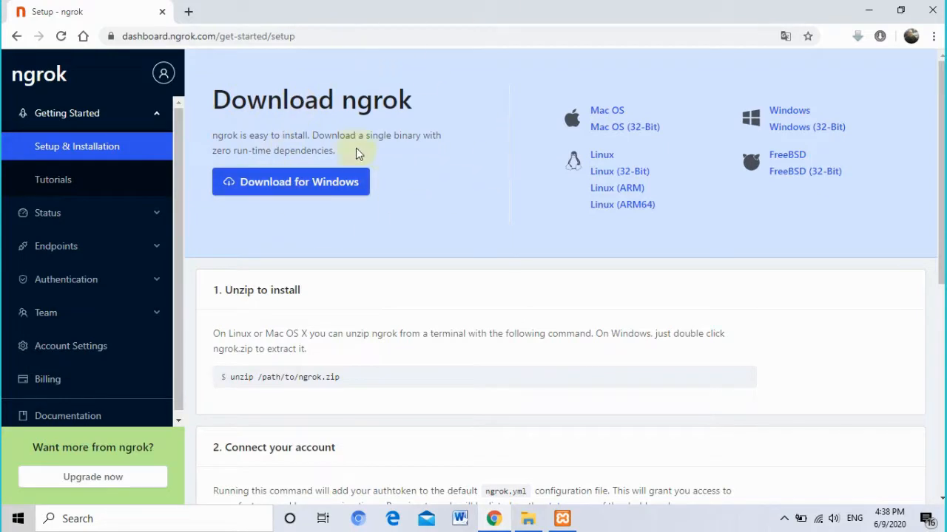
click(313, 194)
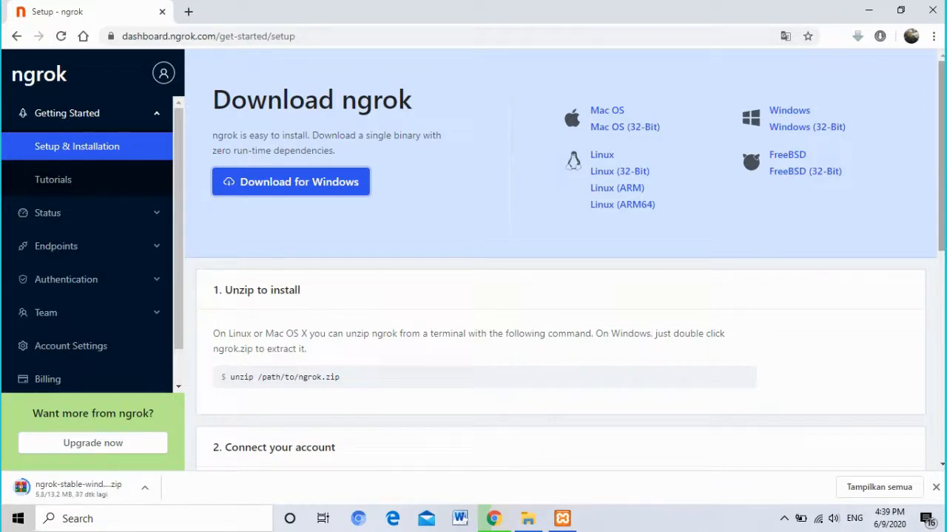
scroll(560, 259, down, 2)
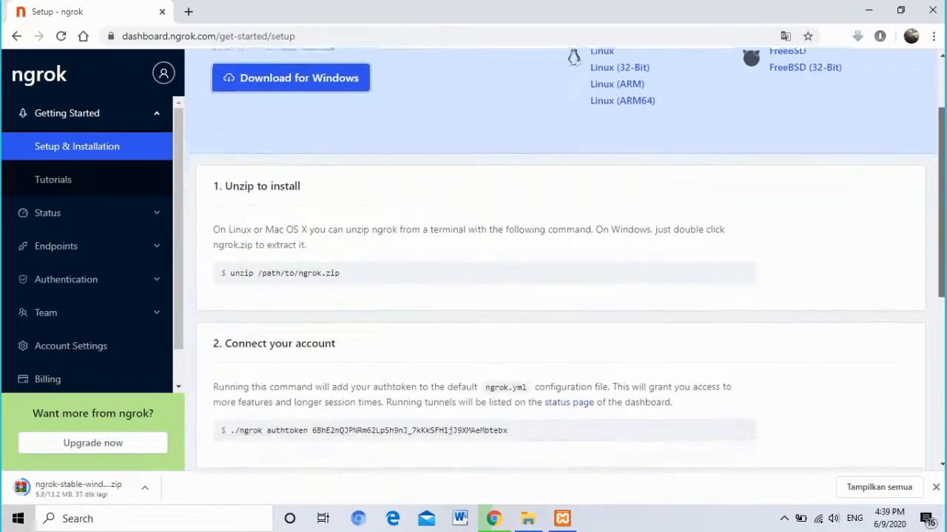
scroll(559, 259, down, 1)
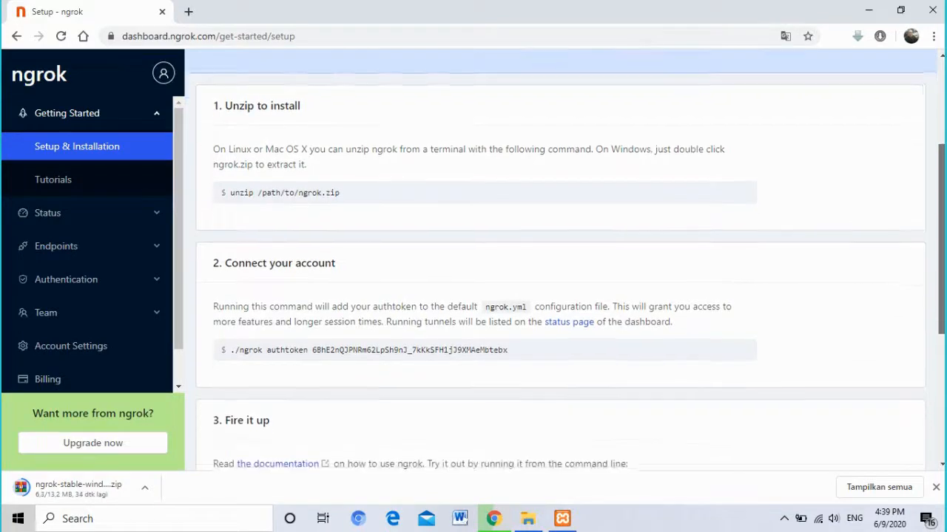
scroll(560, 259, up, 1)
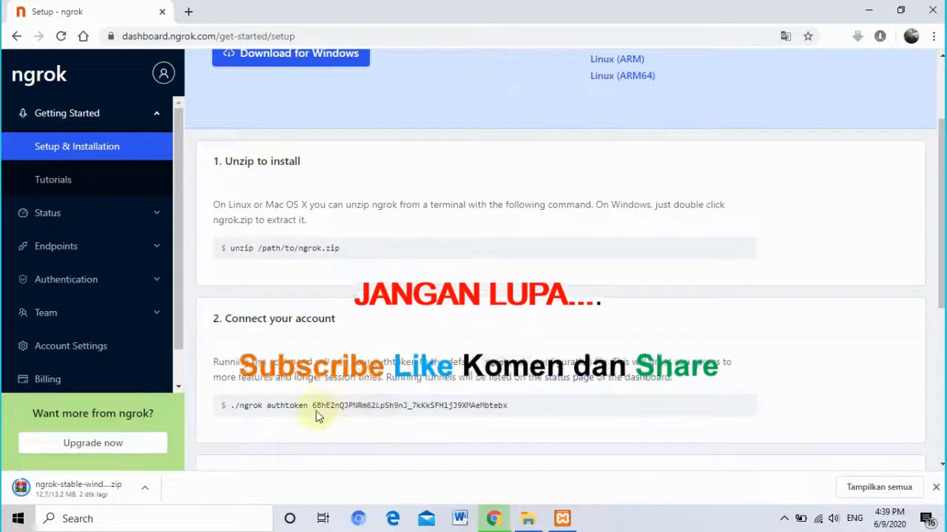
drag(239, 406, 503, 406)
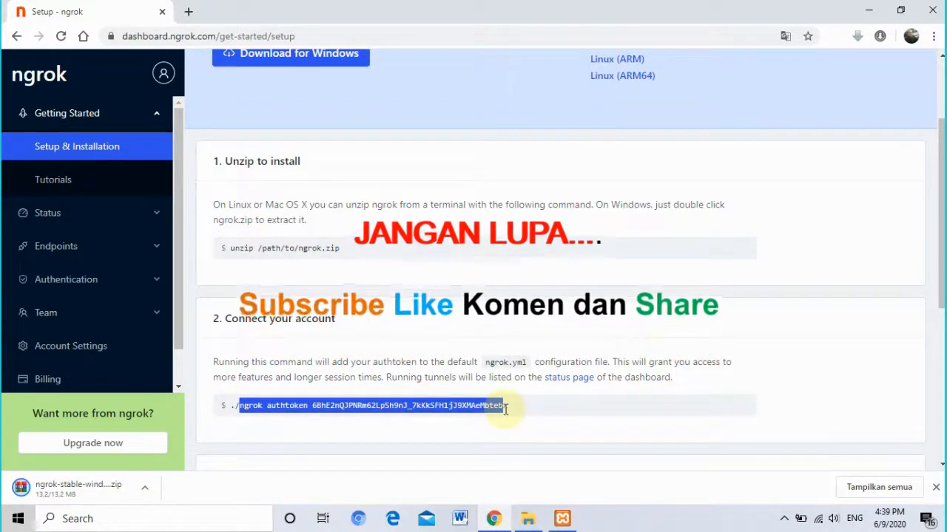
Show the downloaded ngrok-stable-windows-amd64 archive in its folder and move it to the root of drive C:, granting administrator permission
click(148, 487)
click(200, 441)
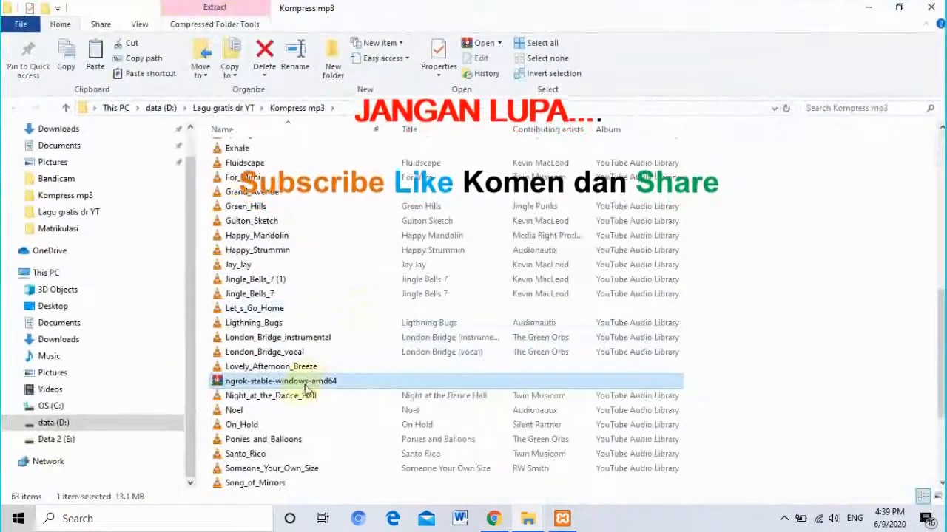
click(100, 412)
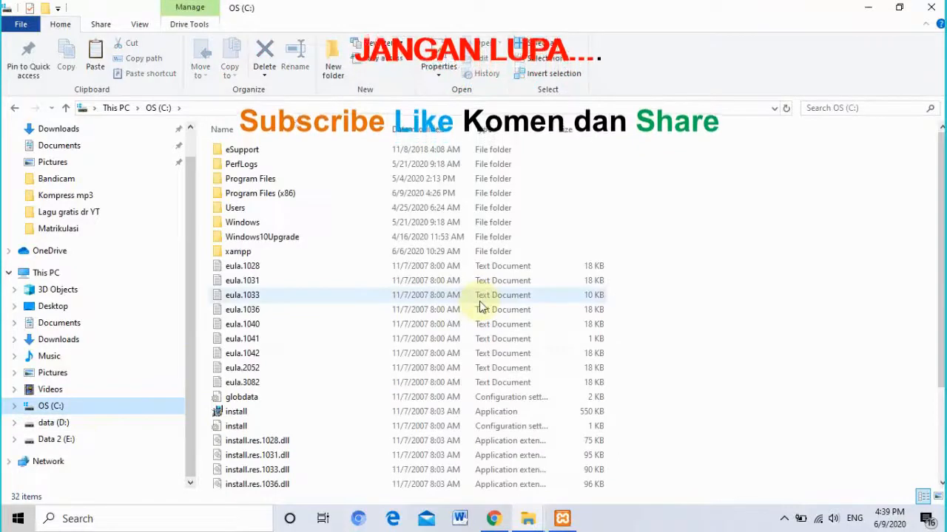
key(ctrl+v)
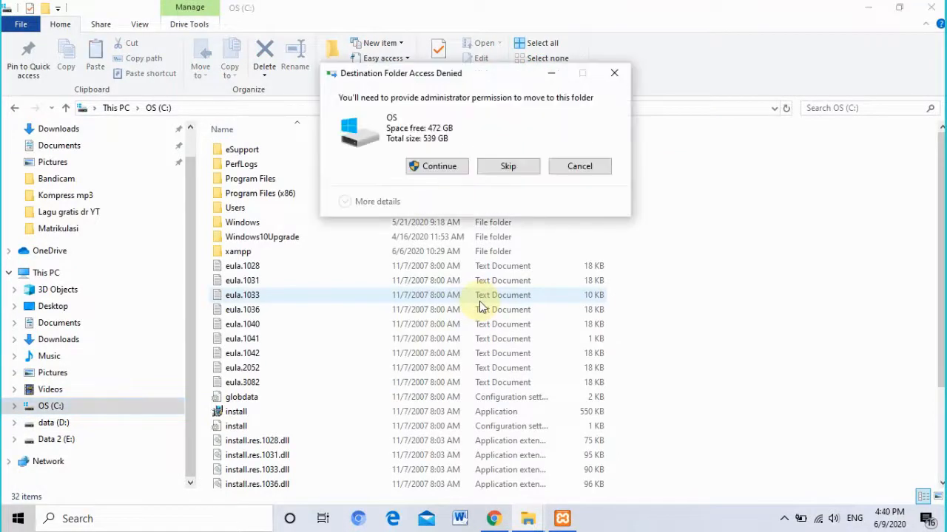
click(418, 167)
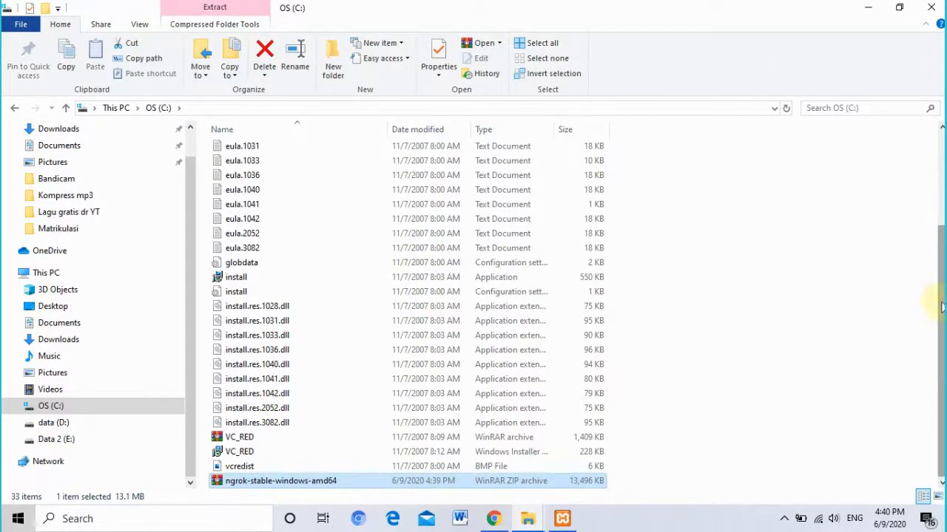
Extract the ngrok-stable-windows-amd64 archive directly into the root of drive C: in File Explorer
click(494, 518)
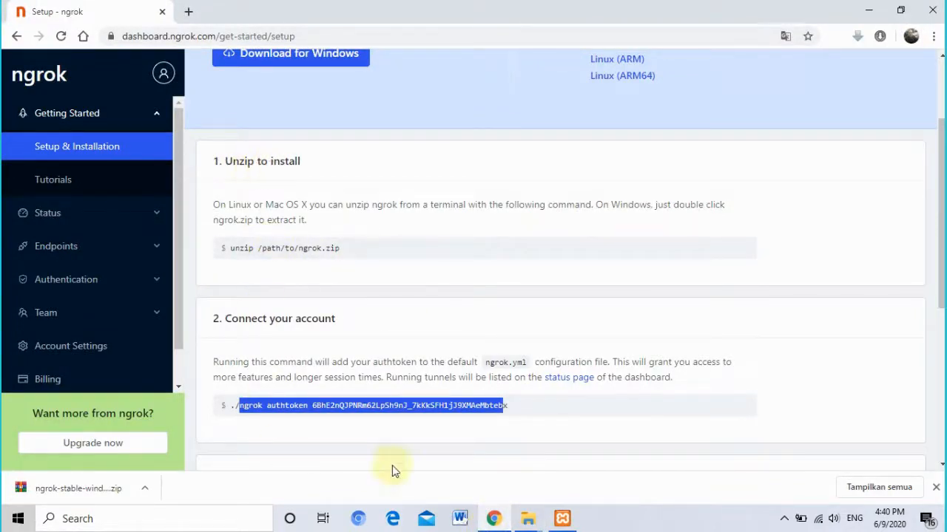
mouse_move(527, 518)
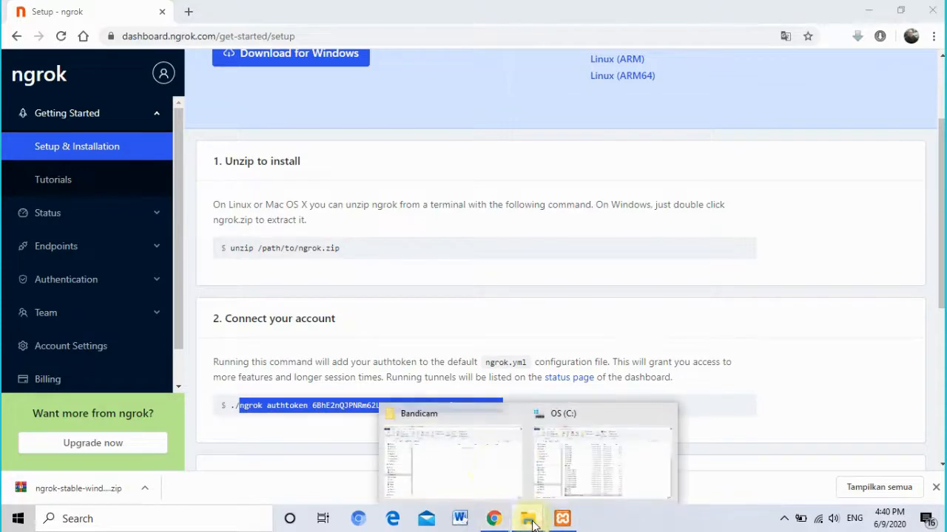
mouse_move(521, 479)
click(597, 459)
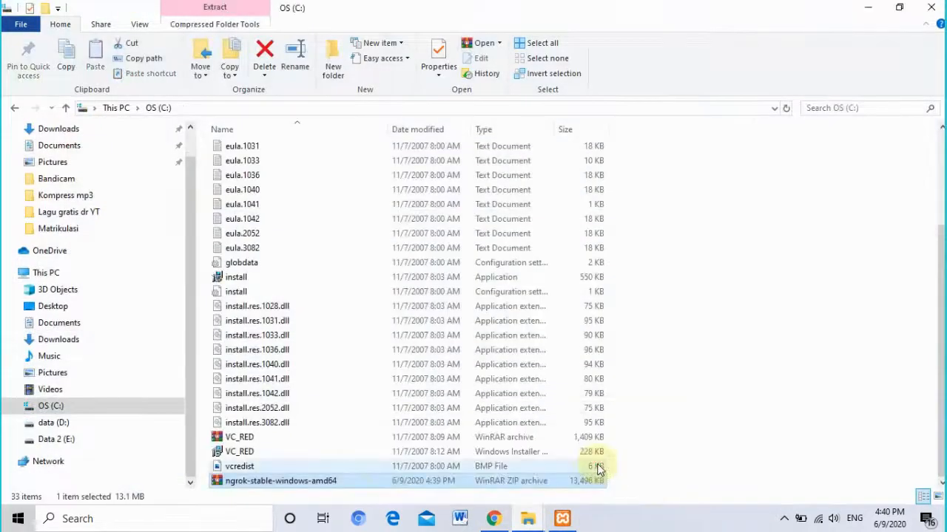
right_click(326, 483)
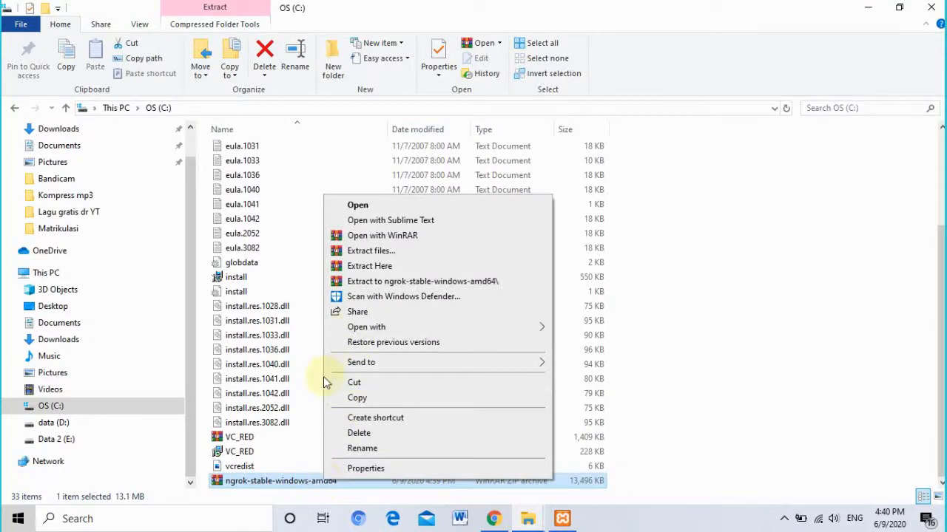
click(408, 266)
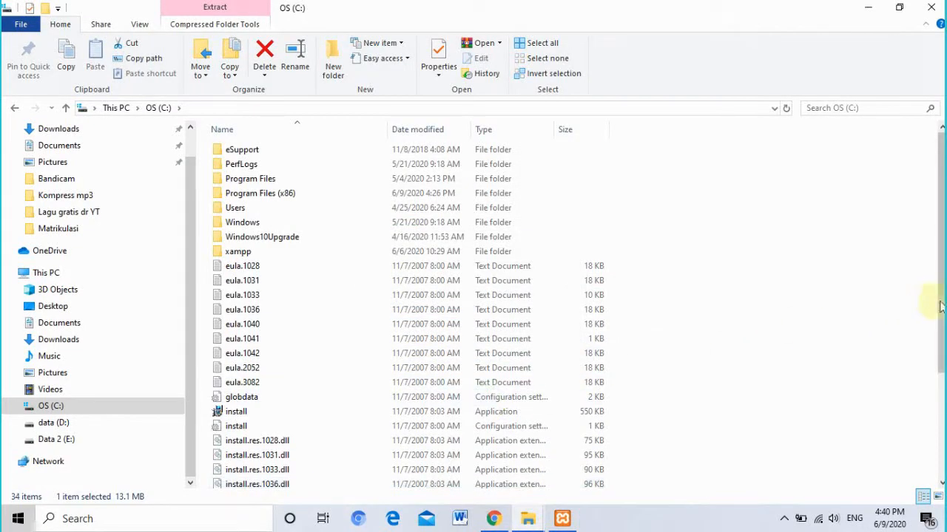
Launch the extracted ngrok application from the root of drive C:
scroll(940, 306, down, 4)
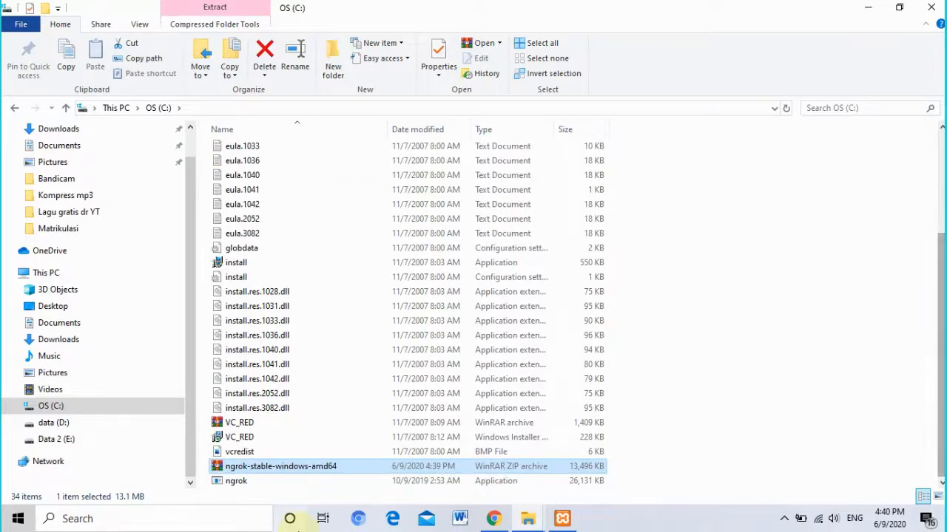
click(67, 519)
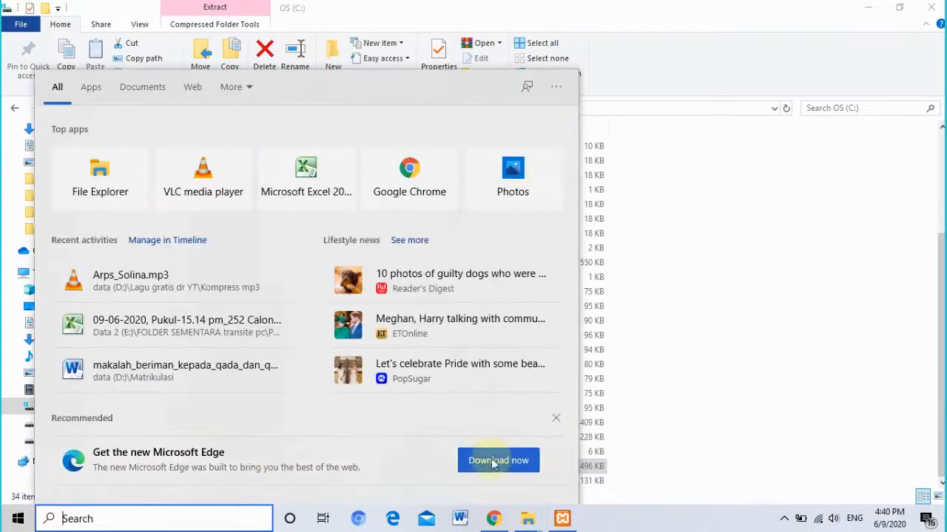
click(694, 479)
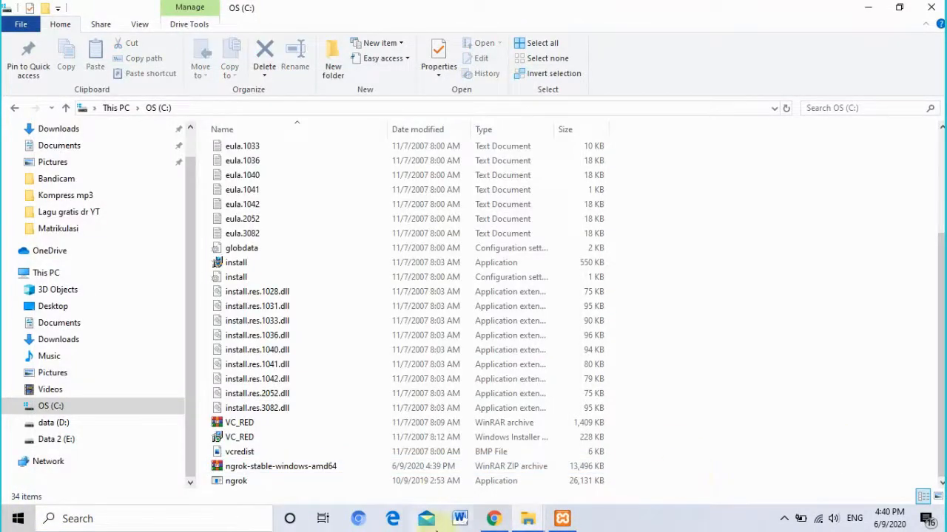
click(244, 482)
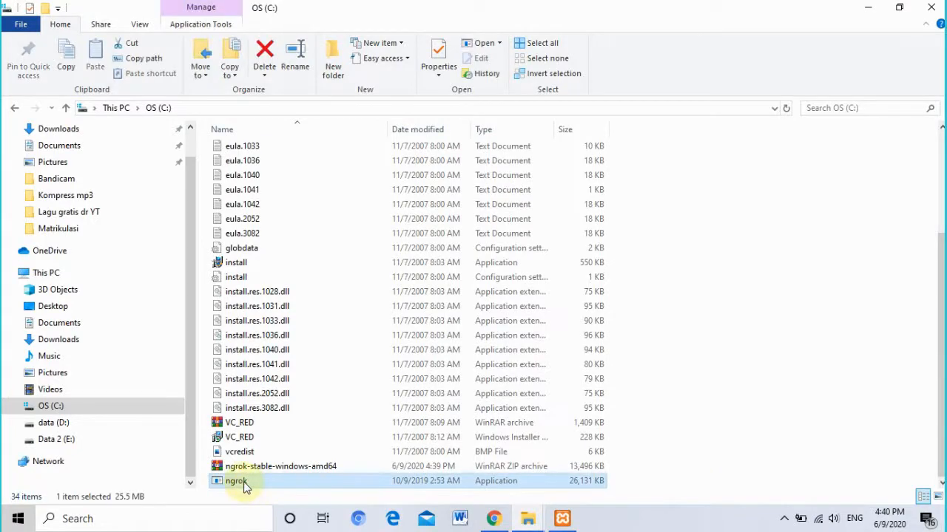
double_click(244, 482)
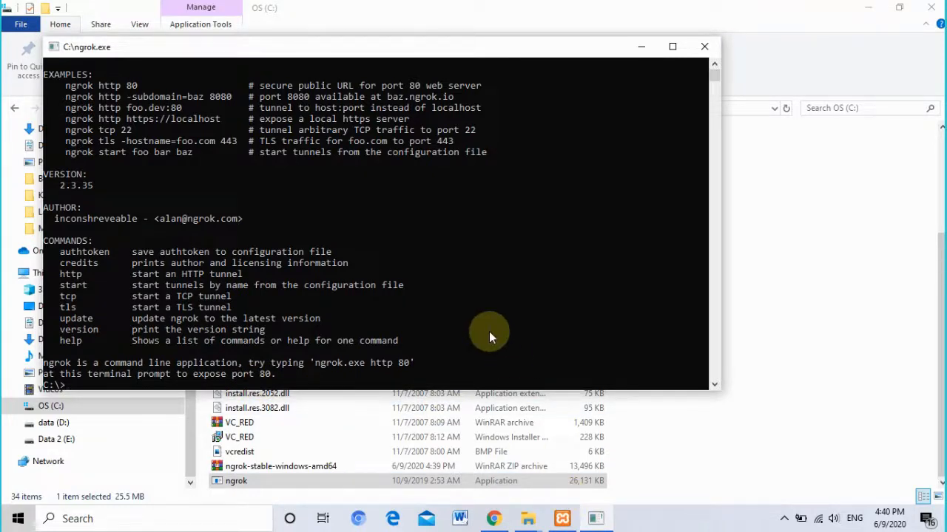
Switch back to the ngrok setup page in Chrome and copy the selected authtoken command
mouse_move(507, 521)
click(508, 488)
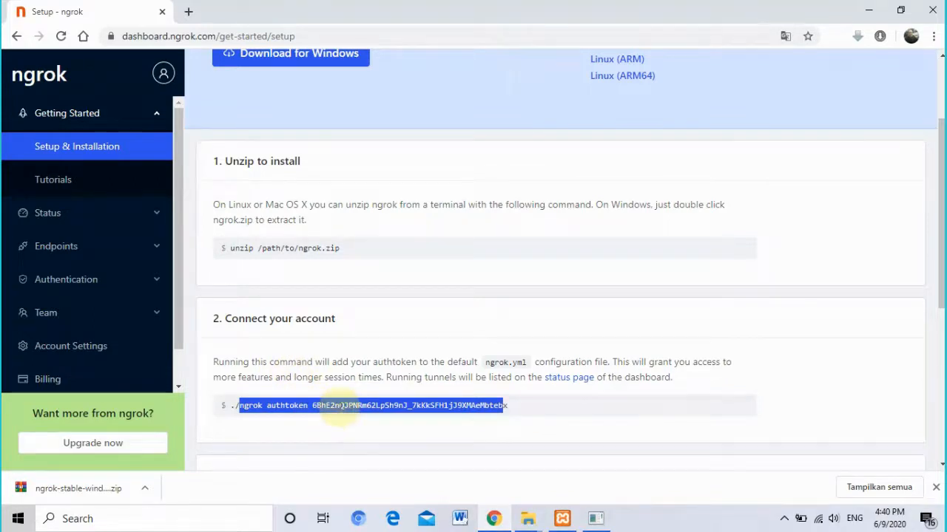
right_click(341, 411)
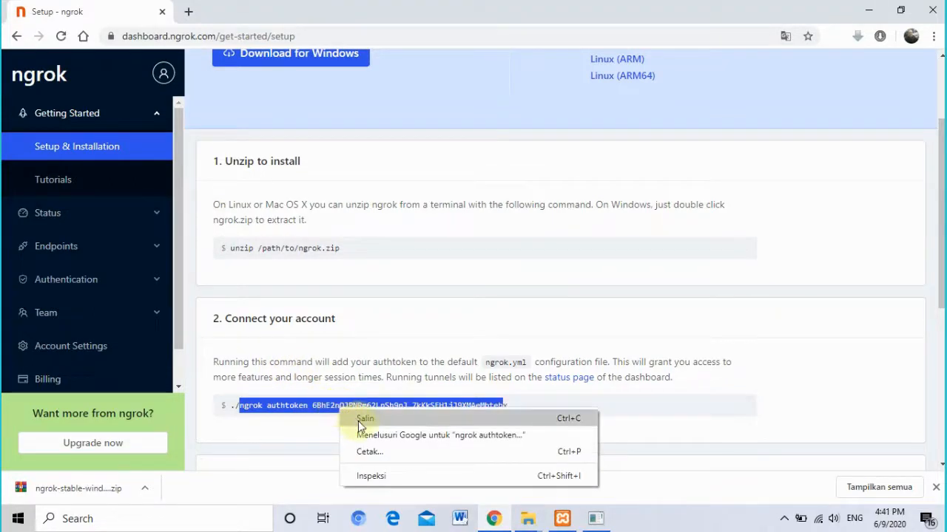
click(358, 421)
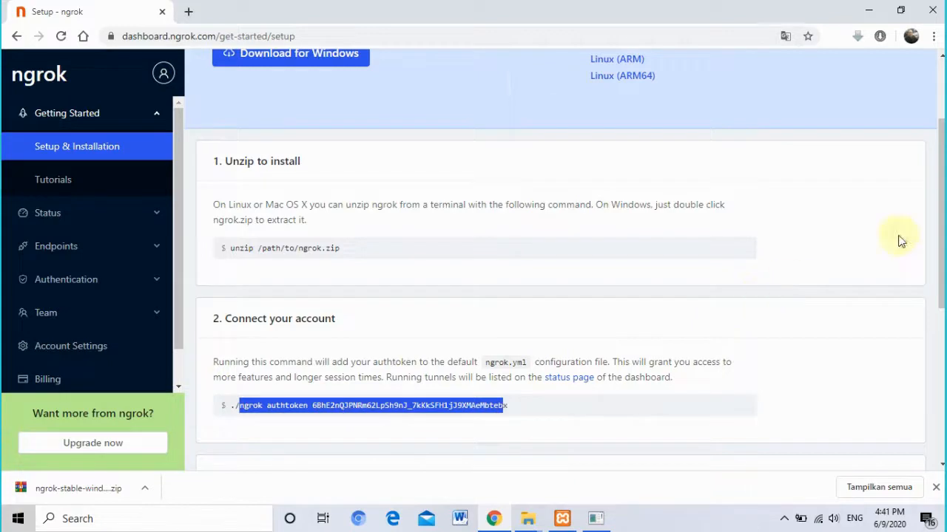
Paste the copied ngrok authtoken command with the account's token into the ngrok terminal and run it
scroll(941, 221, down, 1)
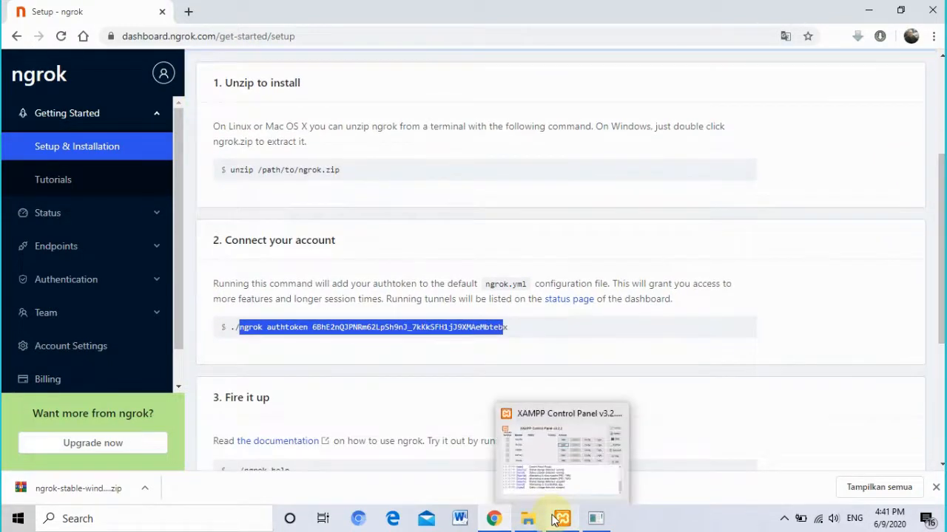
click(597, 518)
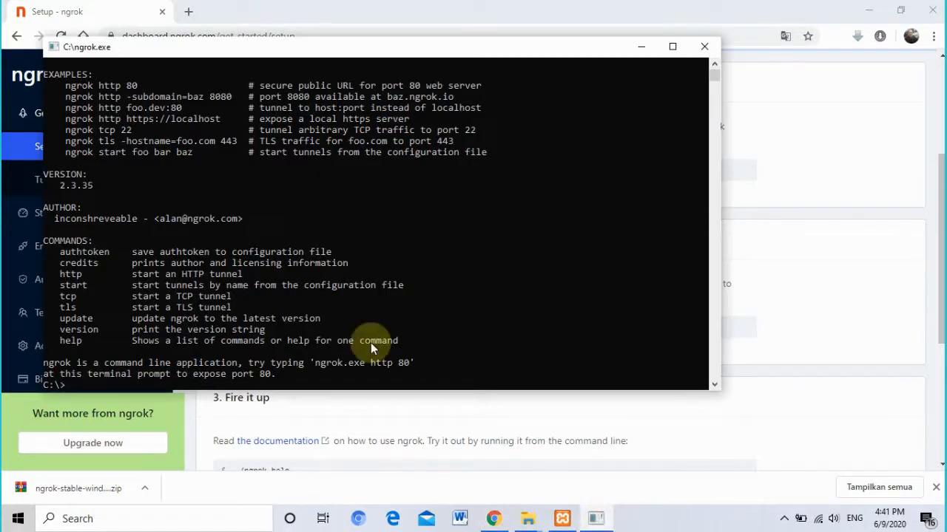
key(ctrl+v)
key(Return)
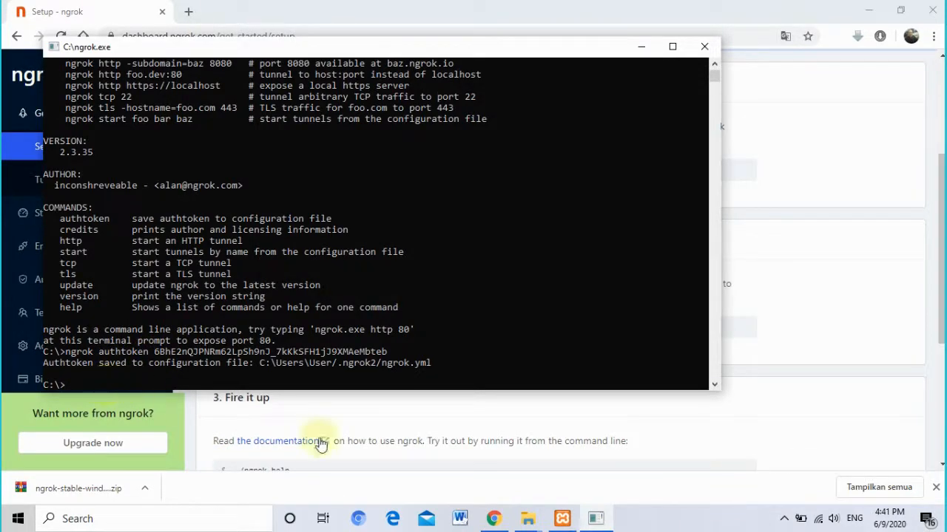
Switch to the ngrok setup page in Chrome and find the ngrok http 80 command under Fire it up
click(501, 520)
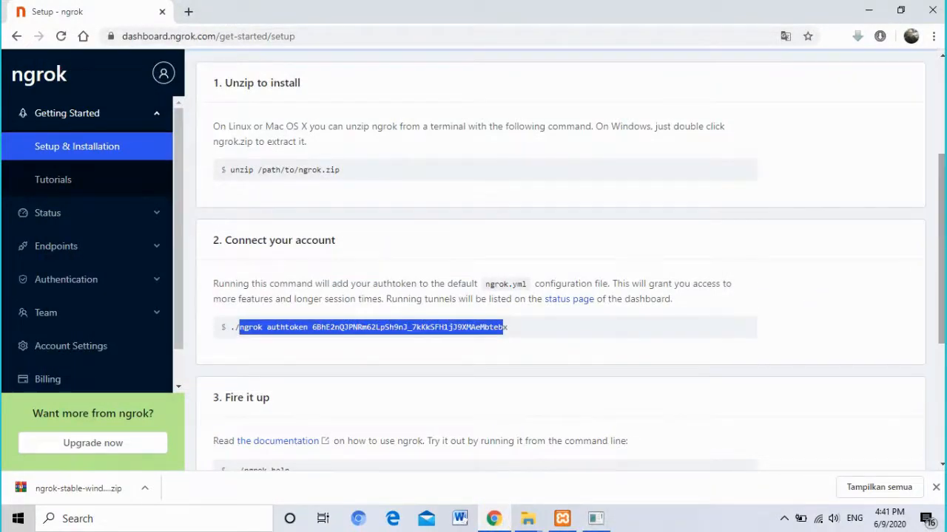
drag(942, 266, 942, 396)
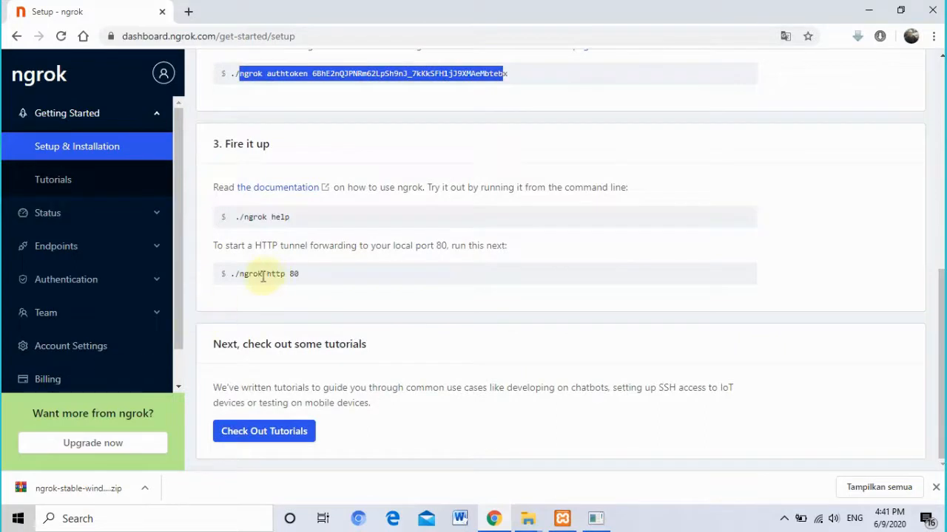
drag(237, 274, 298, 286)
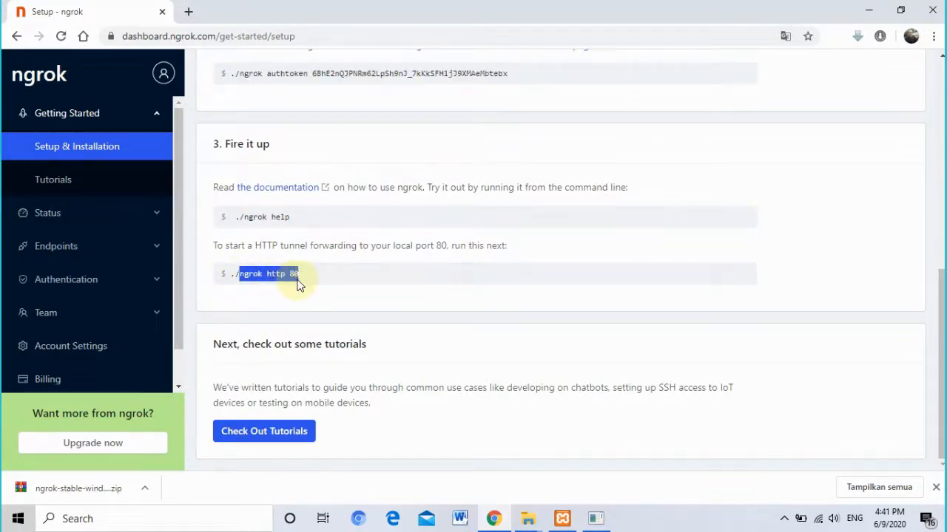
Switch to the ngrok terminal and enter ngrok.exe http localhost: at the prompt without running it
click(595, 520)
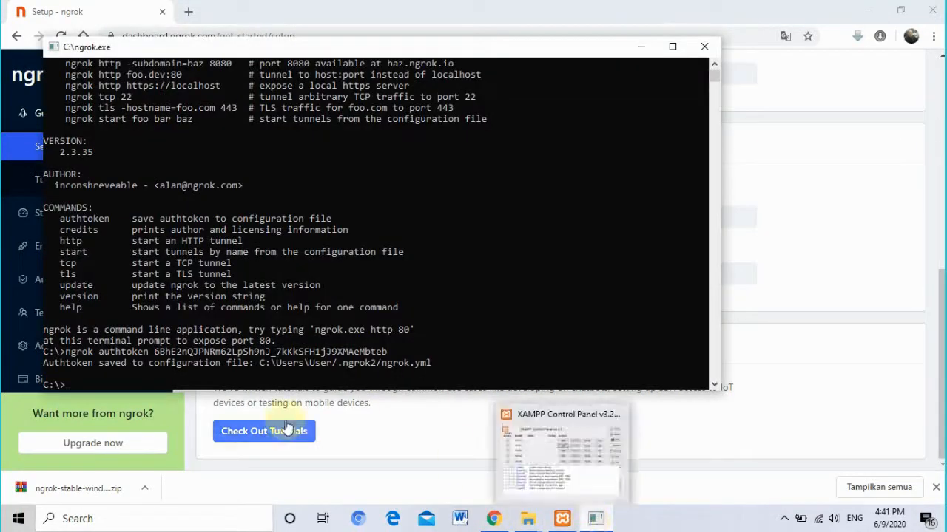
text(ng)
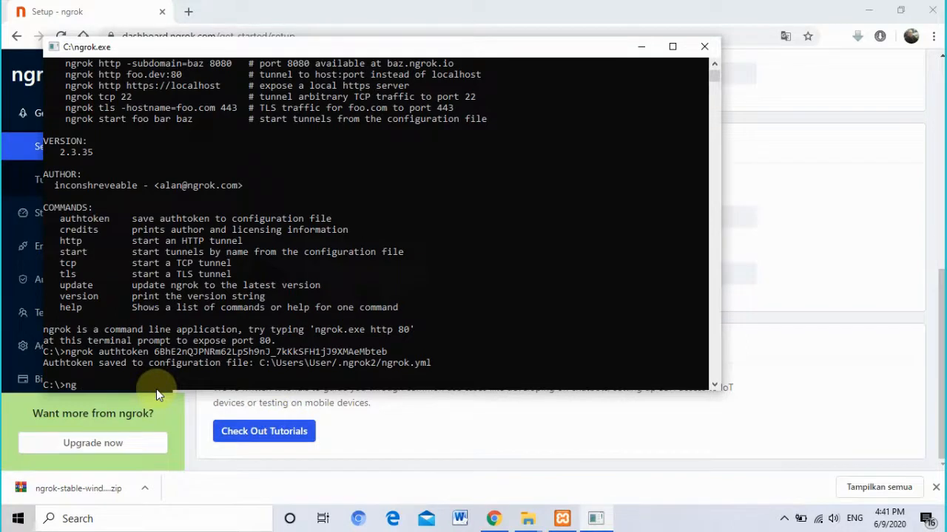
text(rok.exe http localhost:)
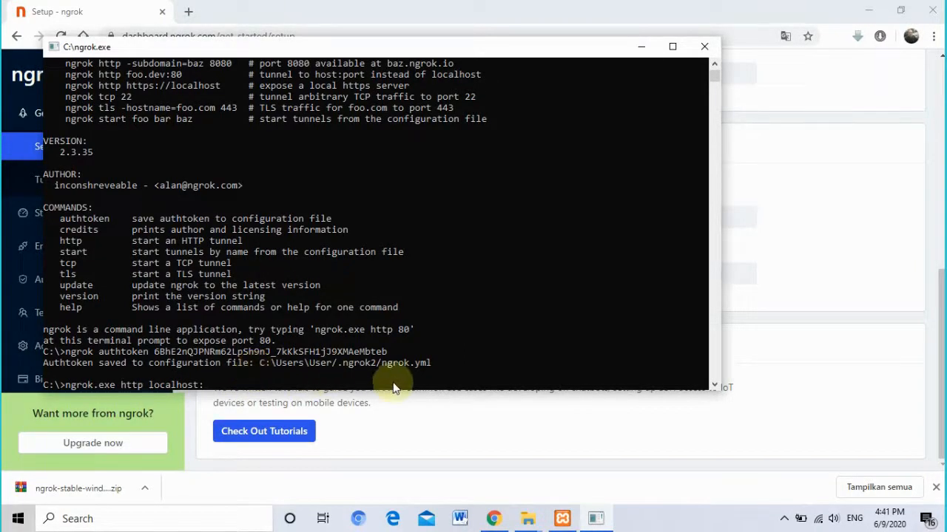
Switch to the XAMPP Control Panel and start the Apache and MySQL modules
click(562, 518)
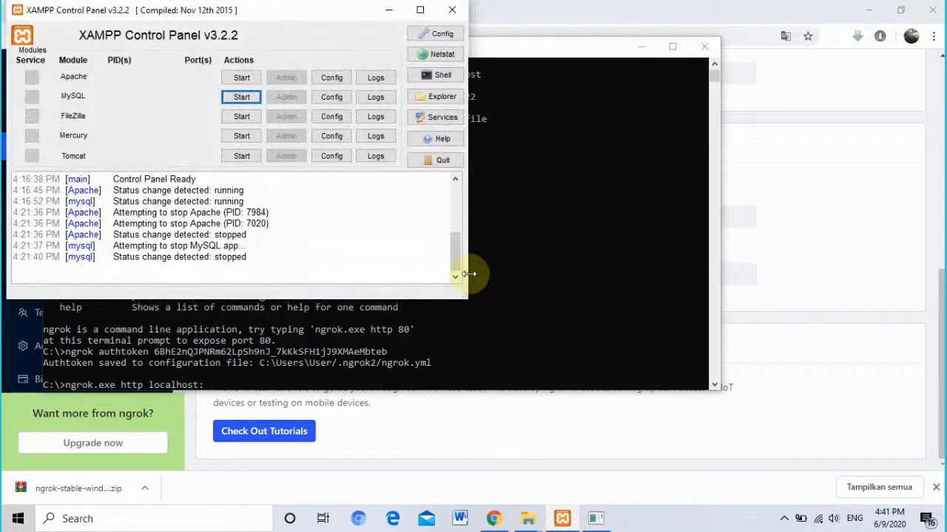
drag(452, 262, 452, 206)
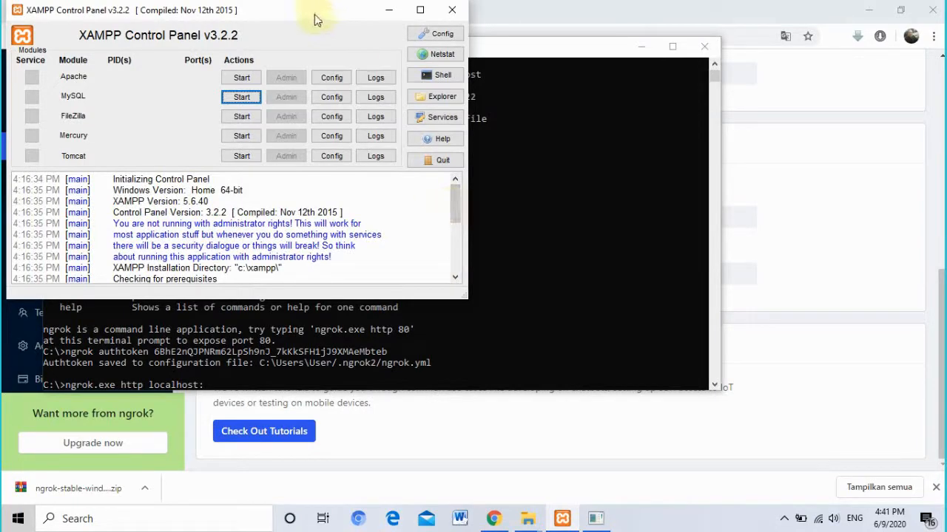
drag(317, 17, 370, 57)
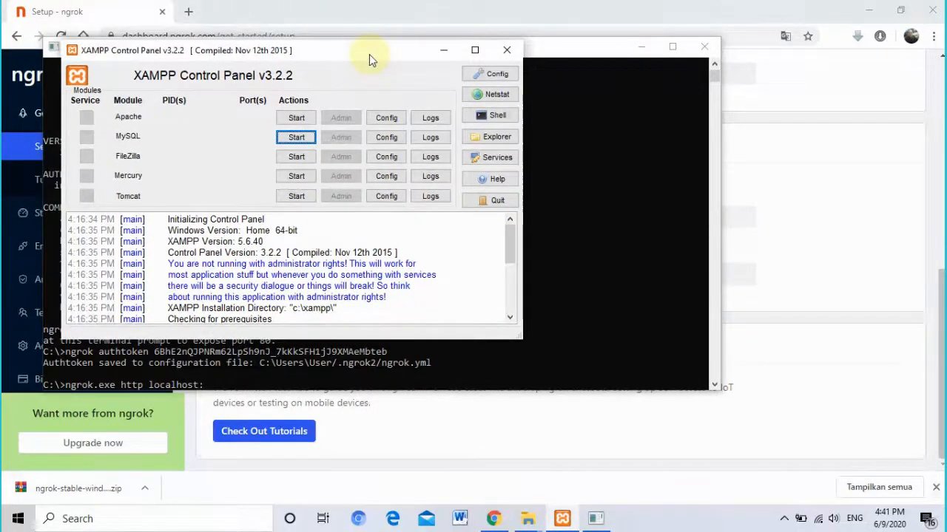
drag(359, 53, 389, 15)
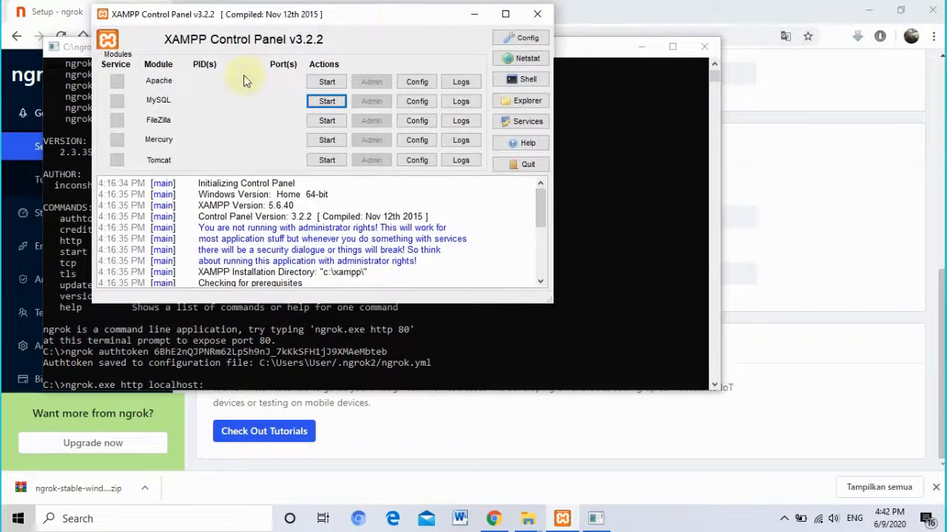
click(325, 83)
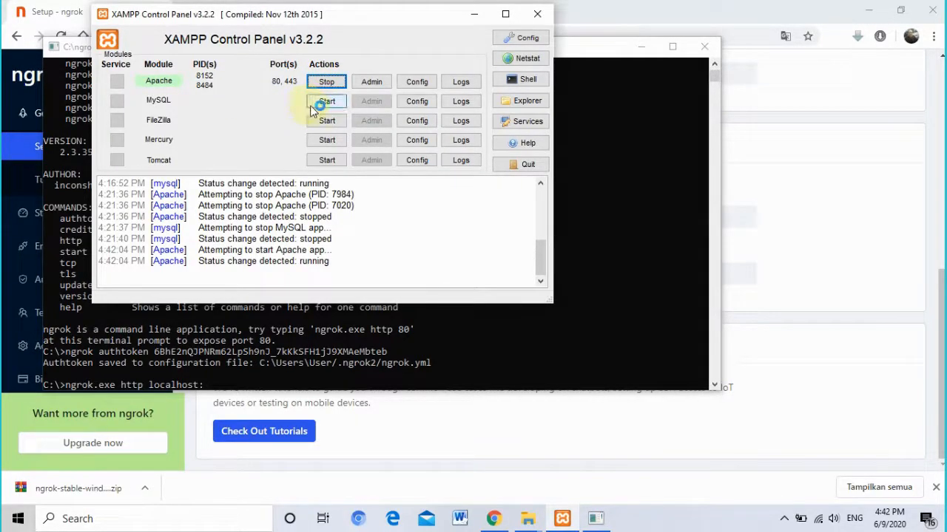
click(326, 104)
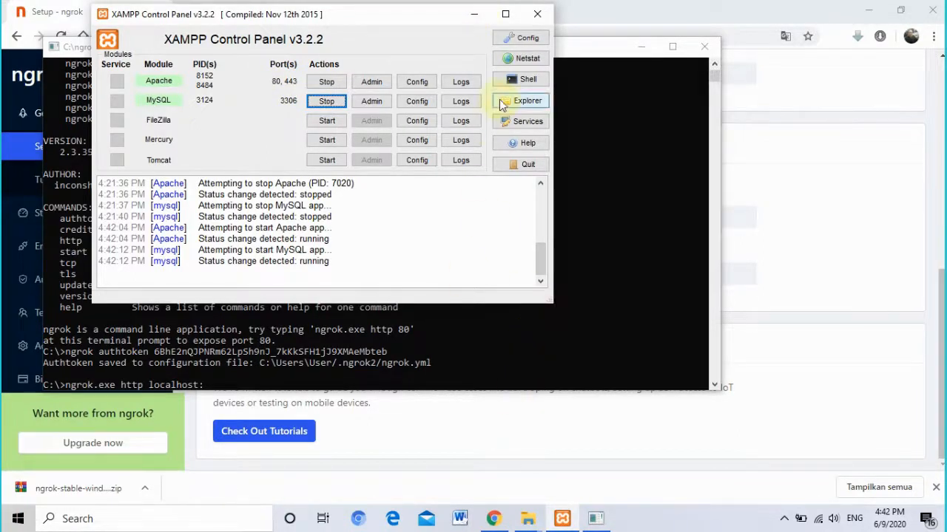
Switch back to the ngrok terminal, complete the pending localhost command with port 80 and try to run it
click(598, 519)
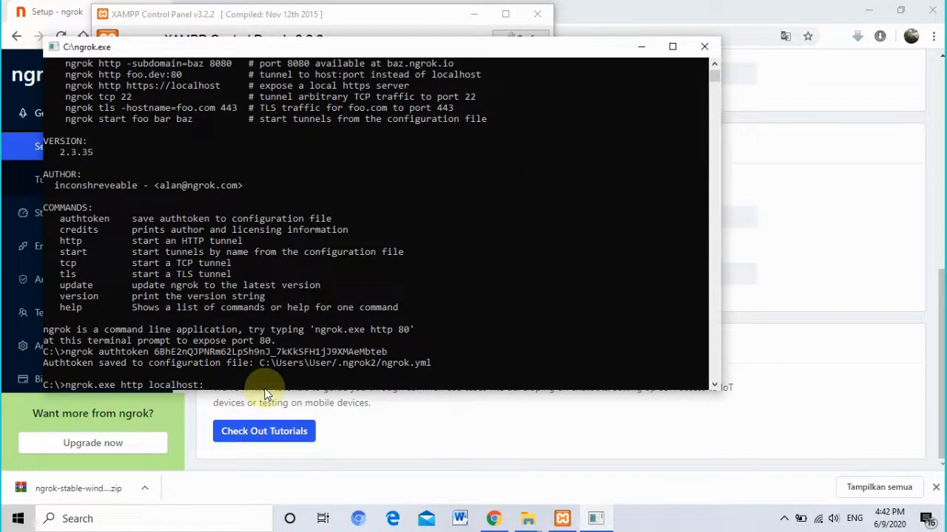
text(80)
key(Return)
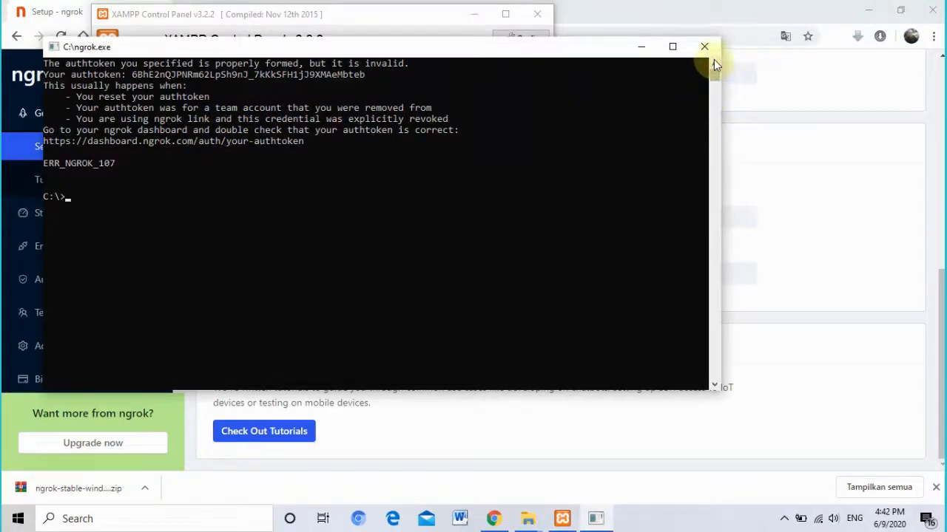
Try again to start the HTTP tunnel by running ngrok.exe http localhost:80
text(ngrok.exe )
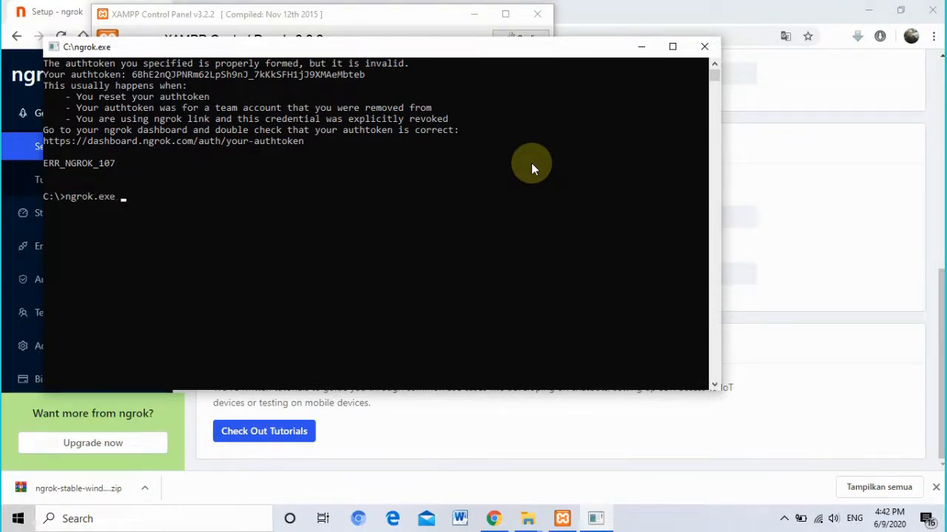
text(http localhost:80)
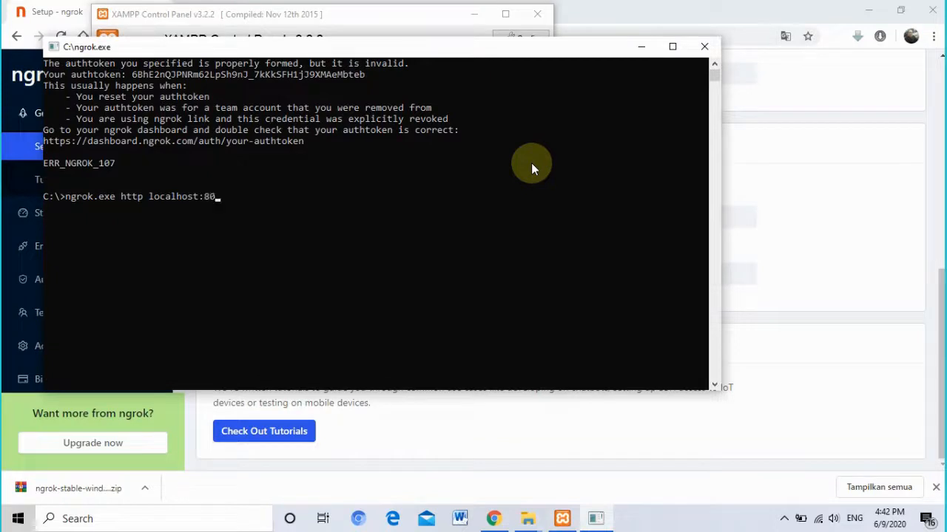
key(Return)
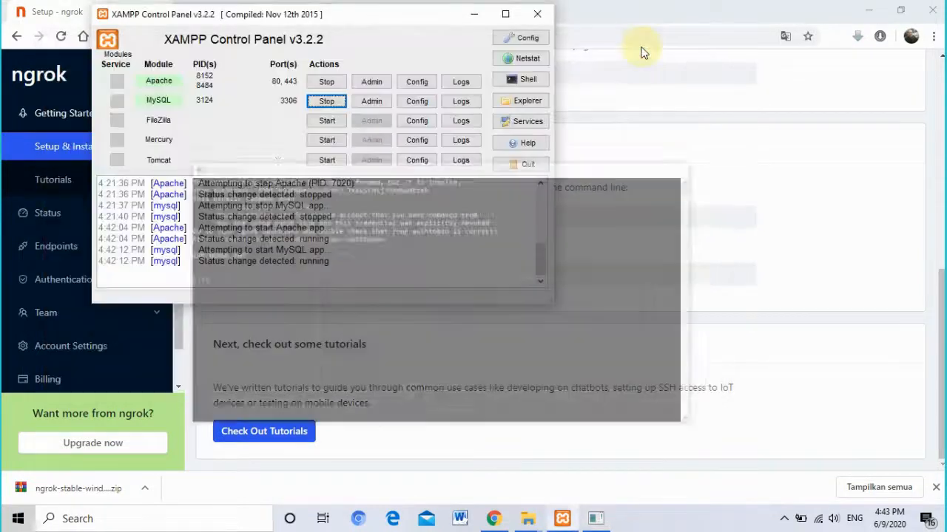
Minimize the terminal and XAMPP windows and copy the complete authtoken command, including its last character, from Connect your account
click(641, 47)
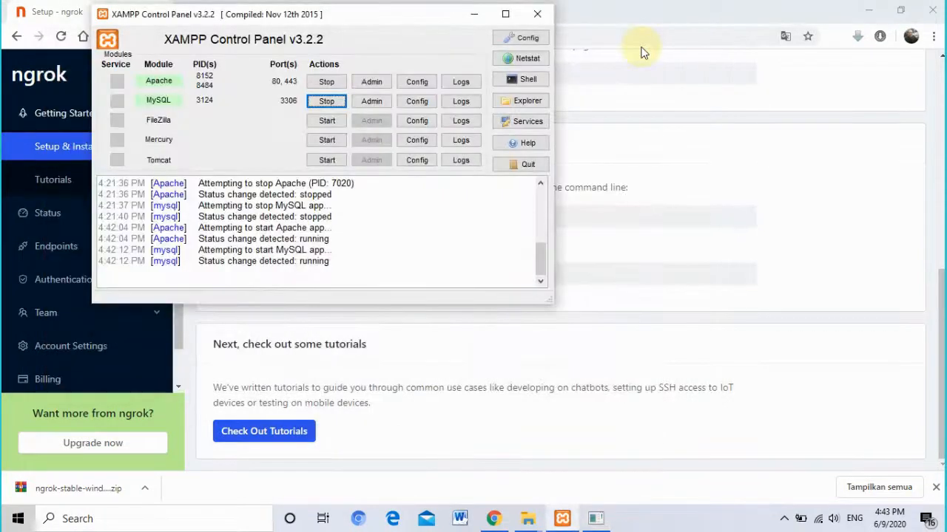
click(470, 14)
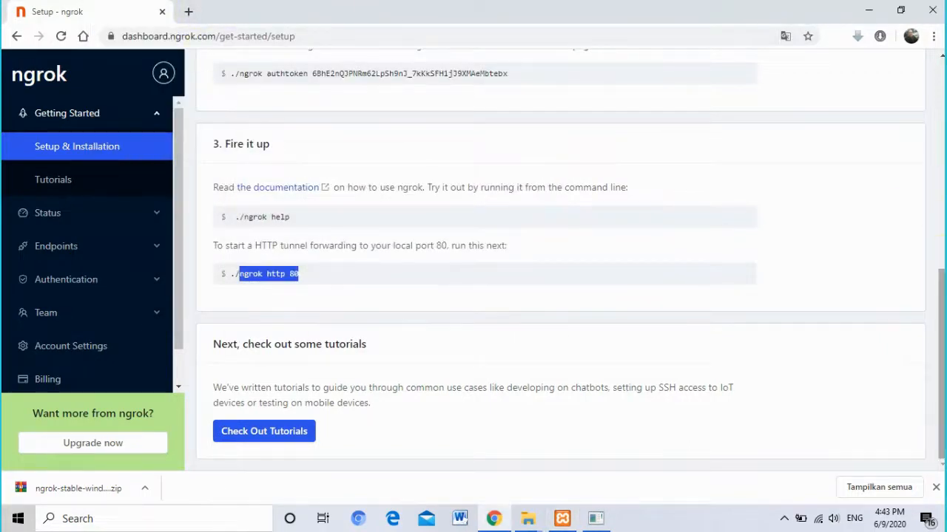
drag(941, 300, 936, 174)
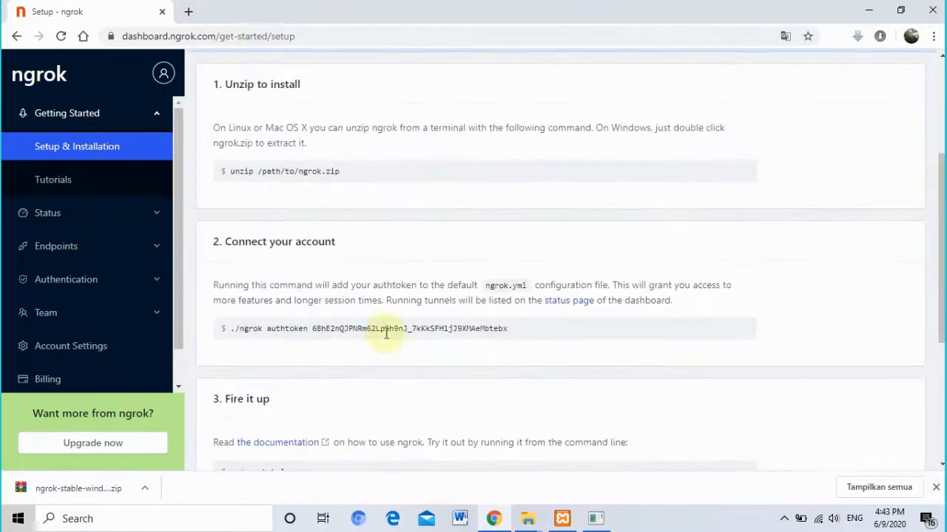
double_click(250, 329)
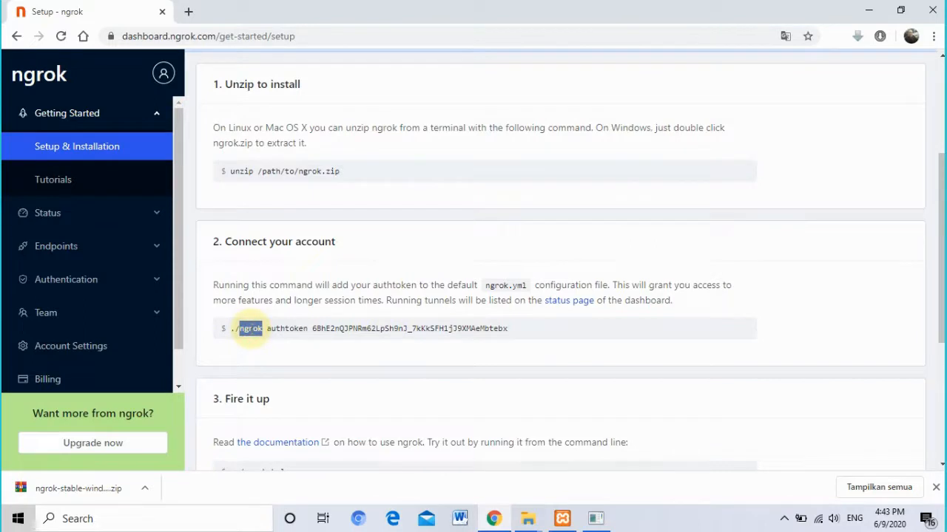
shift+click(520, 332)
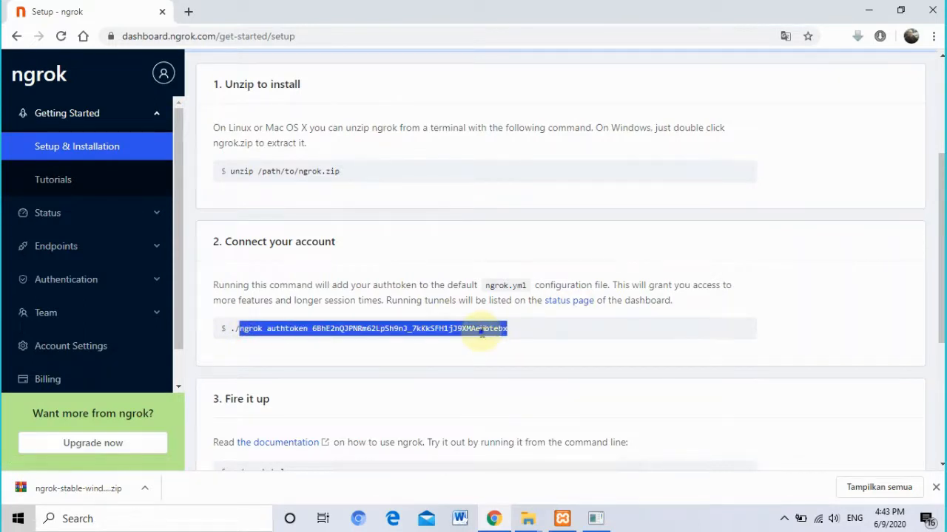
right_click(482, 331)
click(500, 343)
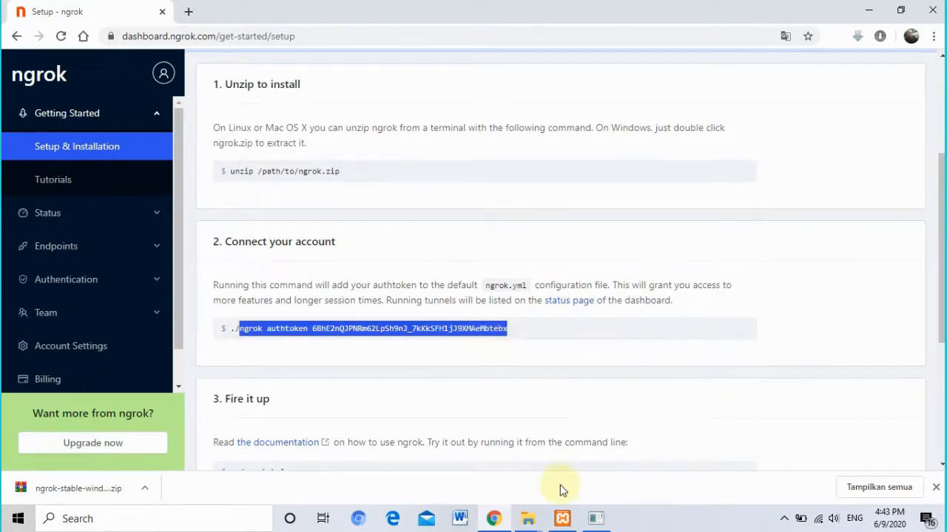
Paste the complete authtoken command with the account's token into the ngrok terminal and run it
click(595, 519)
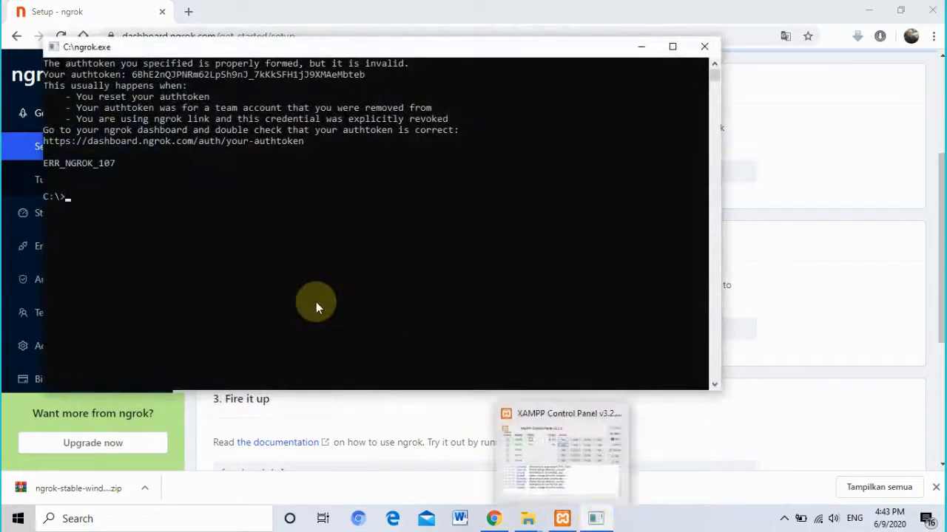
right_click(316, 302)
key(Return)
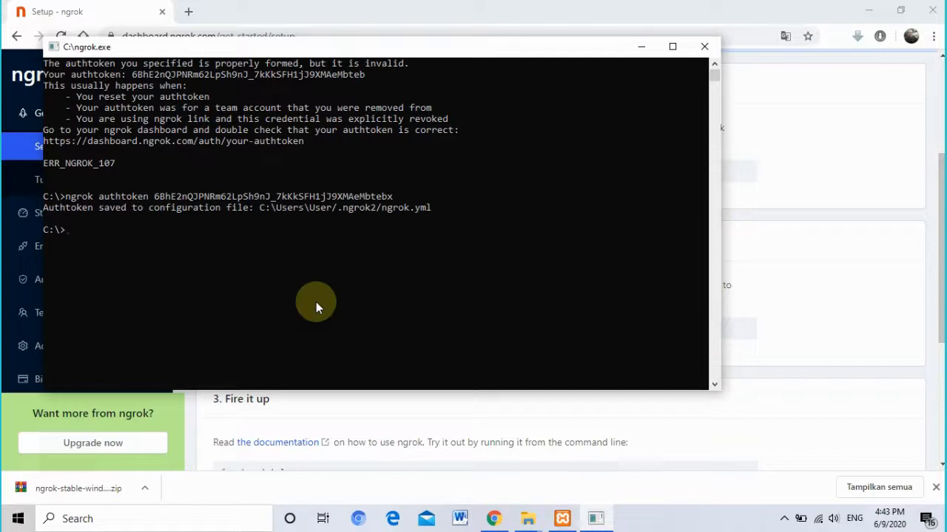
right_click(316, 301)
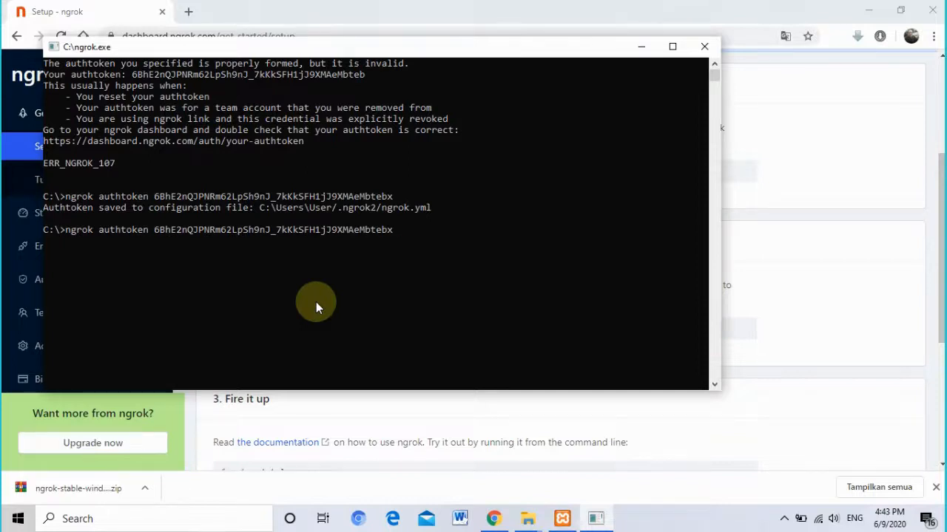
key(BackSpace)
key(BackSpace)
key(BackSpace)
key(BackSpace)
key(BackSpace)
key(BackSpace)
key(BackSpace)
key(BackSpace)
key(BackSpace)
key(BackSpace)
key(BackSpace)
key(BackSpace)
key(BackSpace)
key(BackSpace)
key(BackSpace)
key(BackSpace)
key(BackSpace)
key(BackSpace)
key(BackSpace)
key(BackSpace)
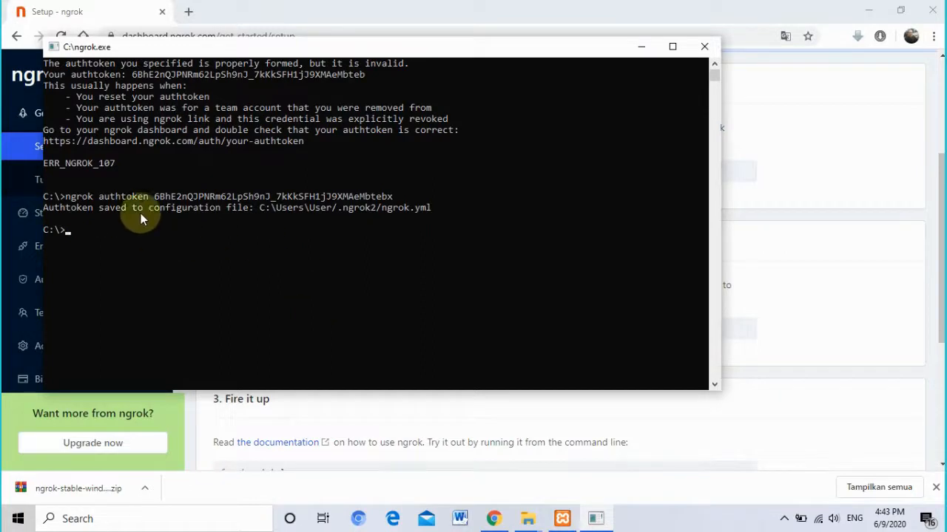
Start an HTTP tunnel to the local server by running ngrok.exe http localhsot:80
text(ngrok)
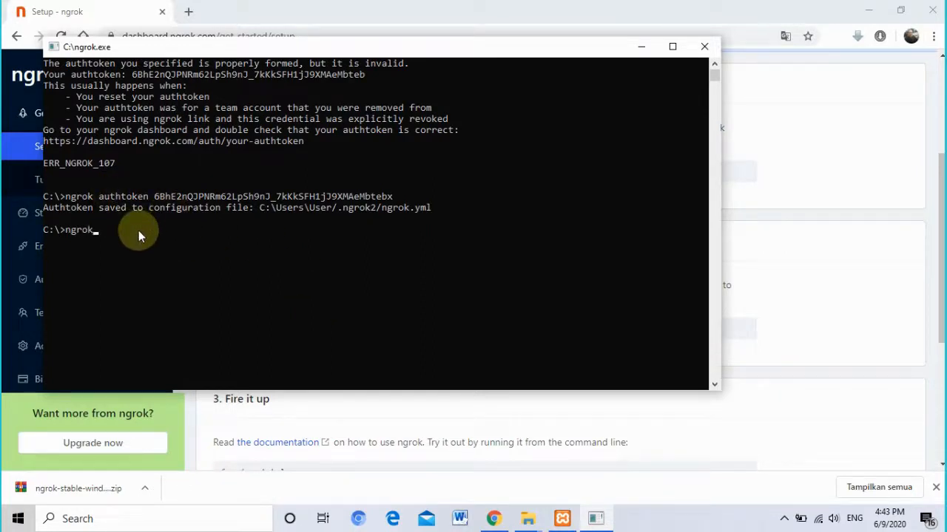
text(.exe htt)
text(ot:80)
key(Return)
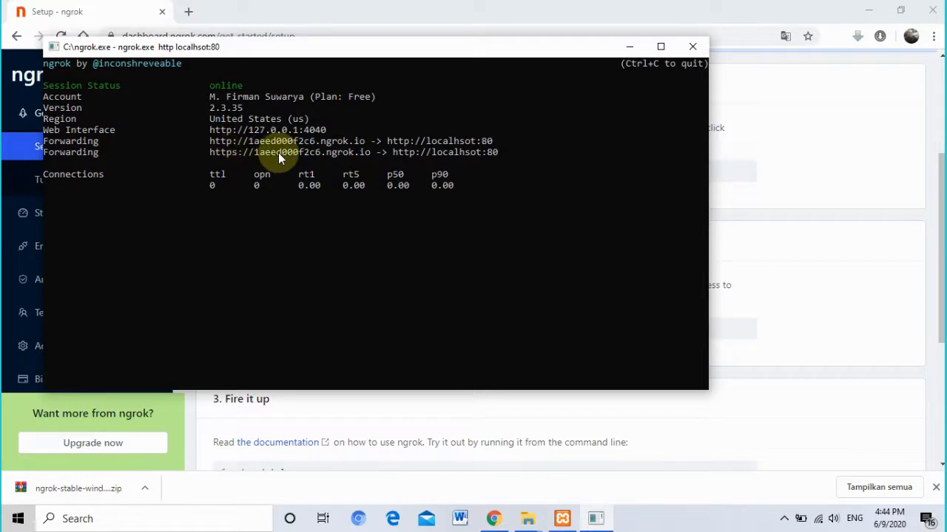
Copy the http forwarding address from the ngrok terminal and open it in a new Chrome tab
drag(210, 141, 362, 140)
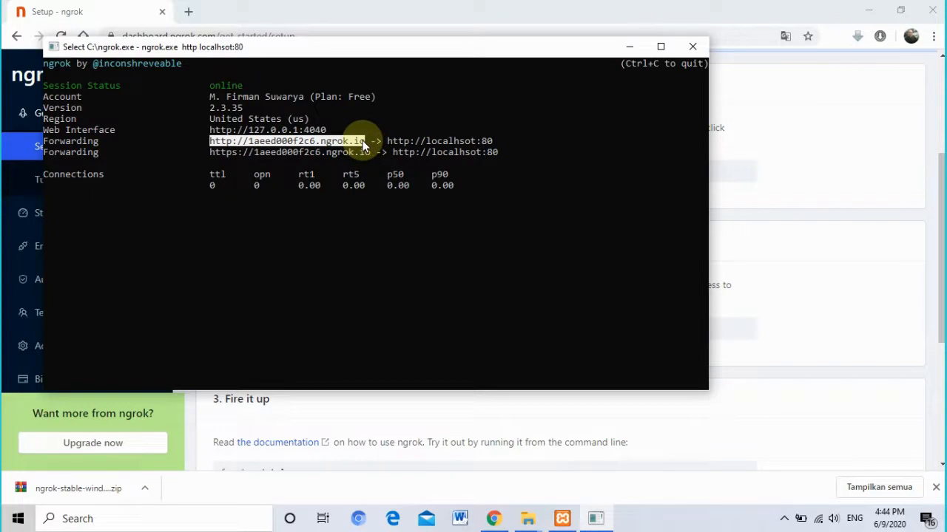
right_click(362, 140)
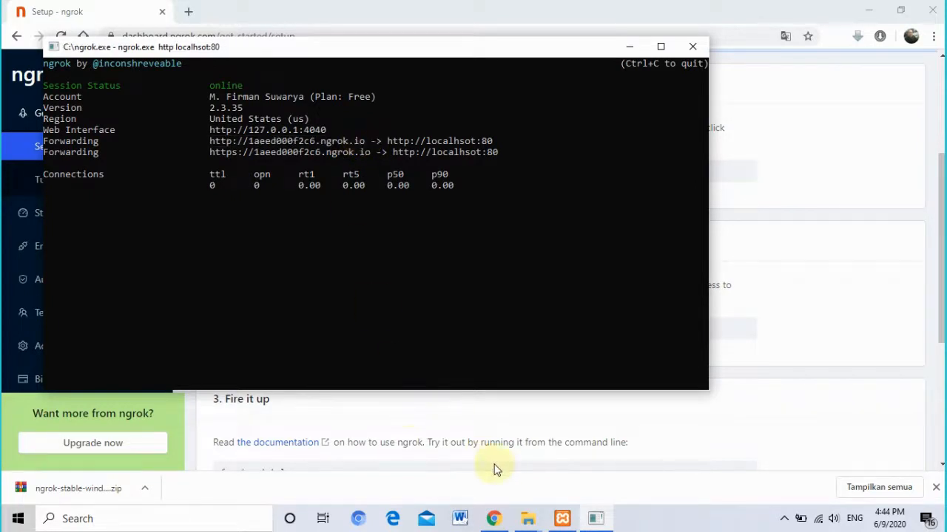
click(499, 519)
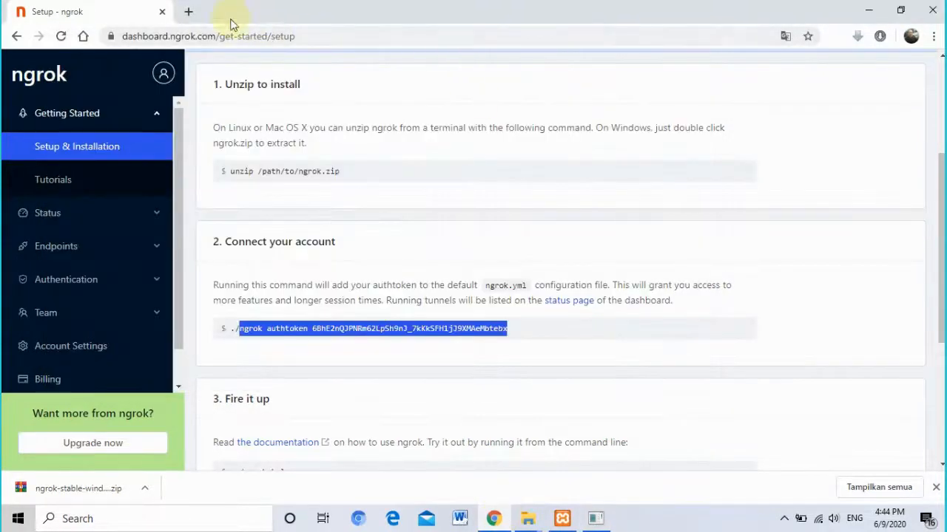
click(190, 13)
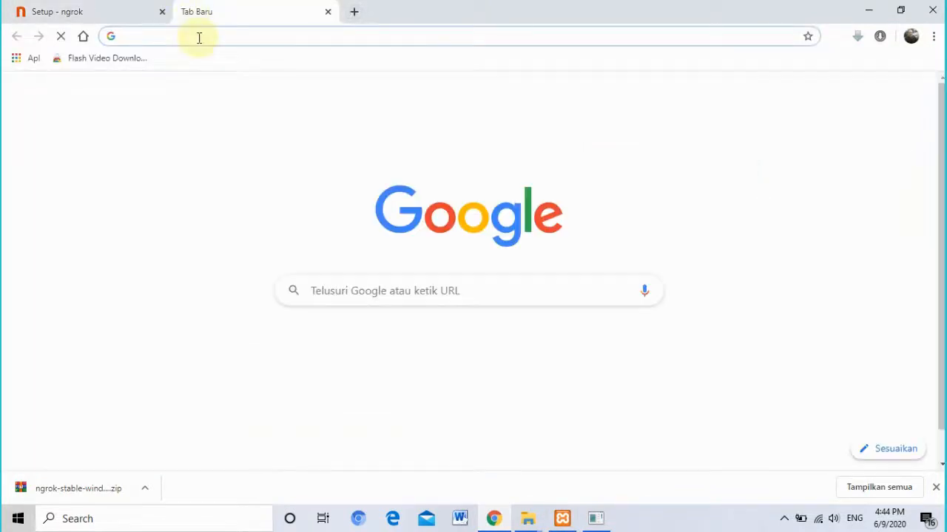
key(ctrl+v)
key(Return)
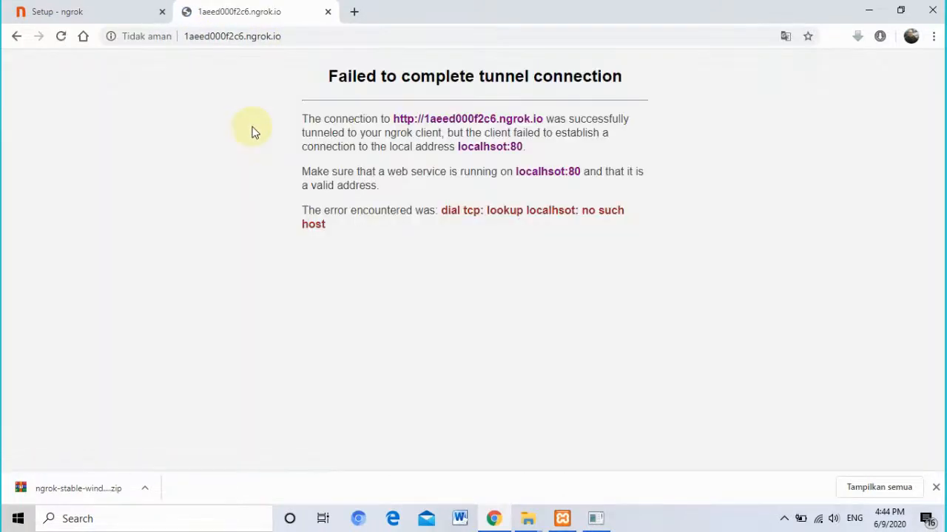
click(268, 37)
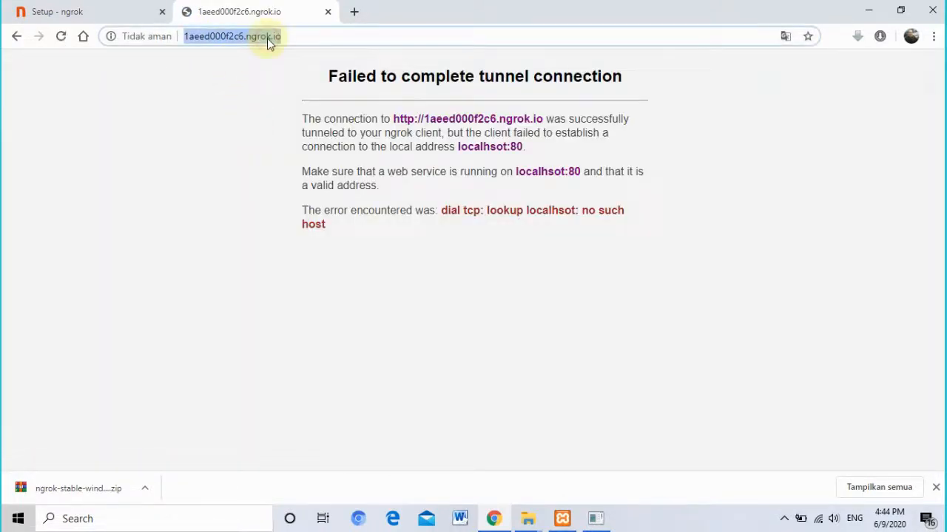
Reload the tunnel address and check in the XAMPP Control Panel whether Apache and MySQL are running
key(Return)
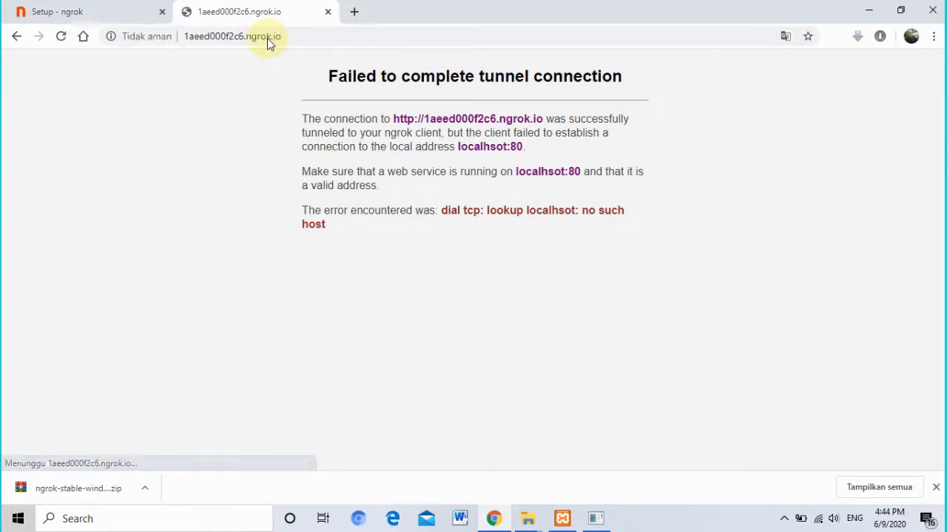
click(129, 13)
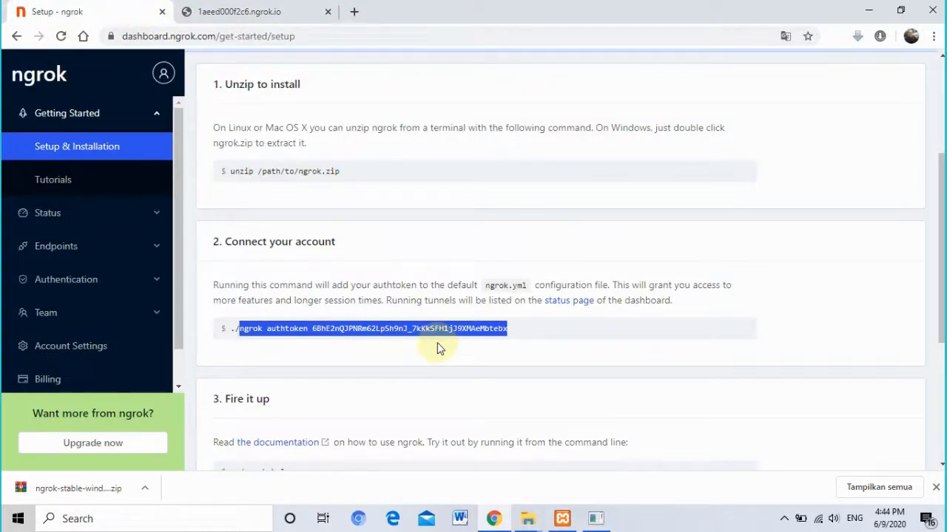
click(562, 518)
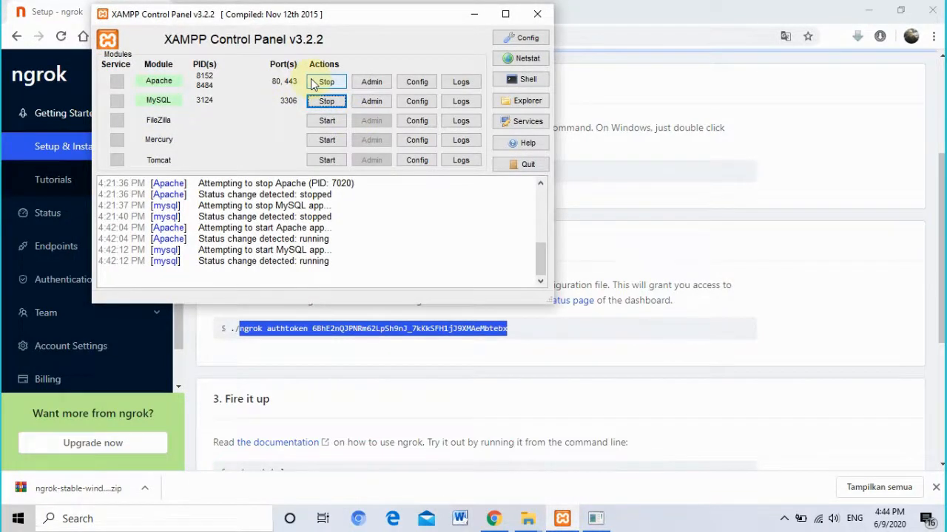
click(473, 15)
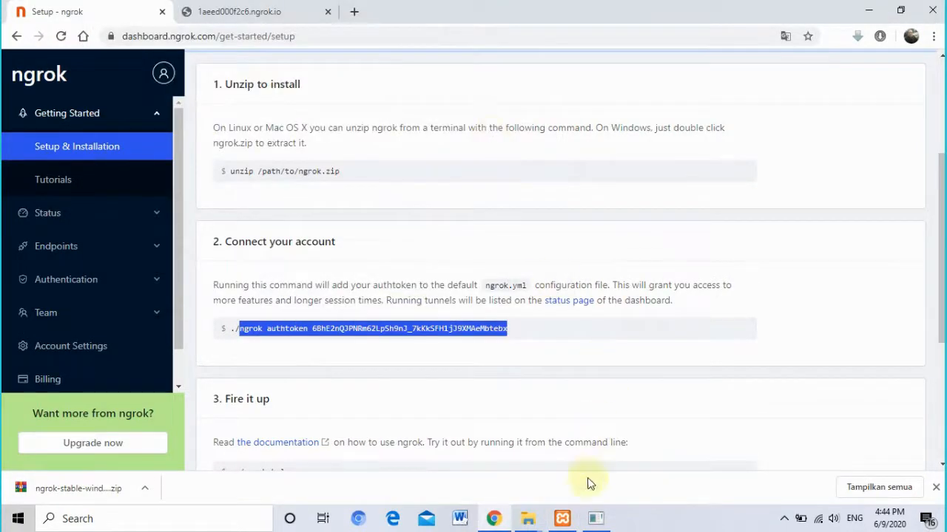
click(573, 519)
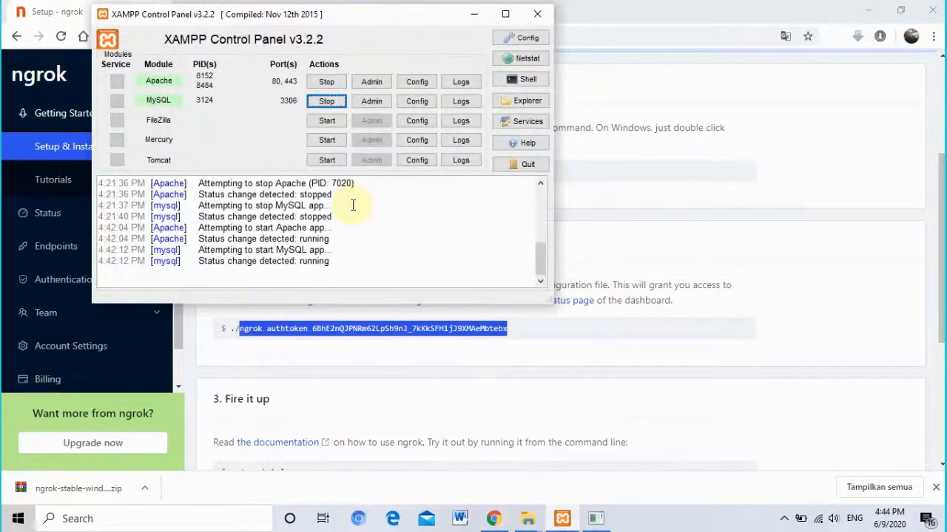
click(474, 14)
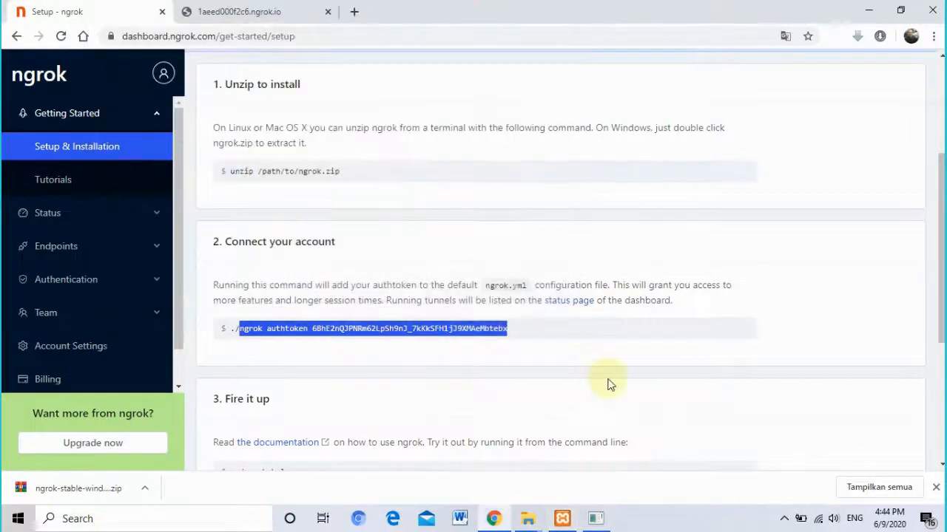
Close the ngrok terminal running the misspelled localhsot:80 tunnel and relaunch ngrok from drive C:
click(601, 520)
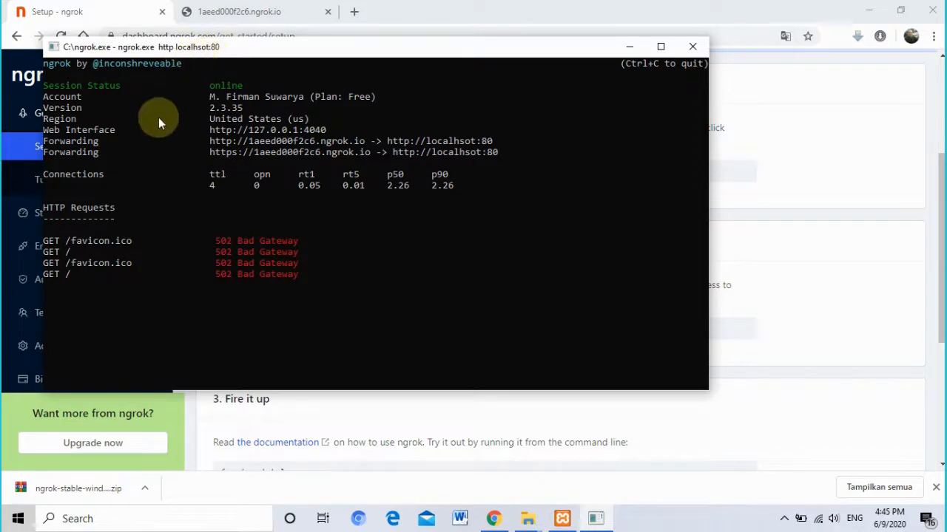
click(689, 46)
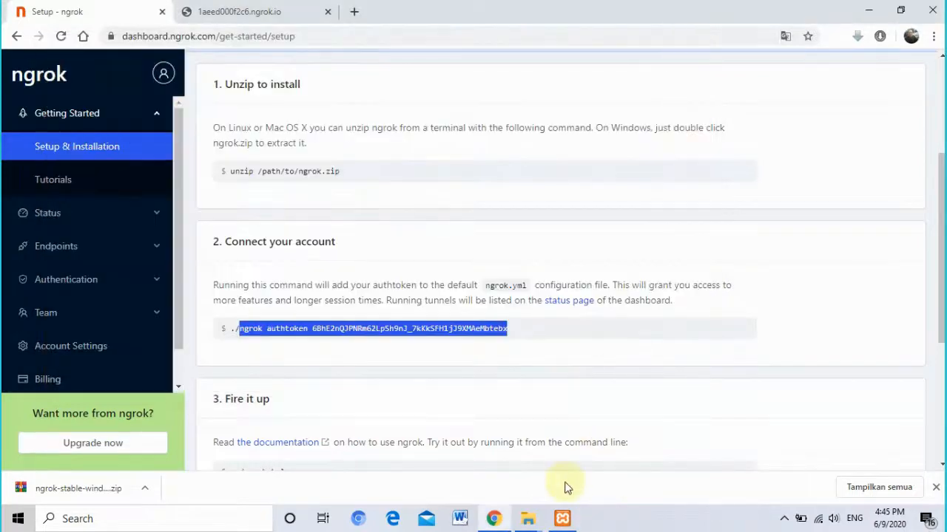
mouse_move(534, 520)
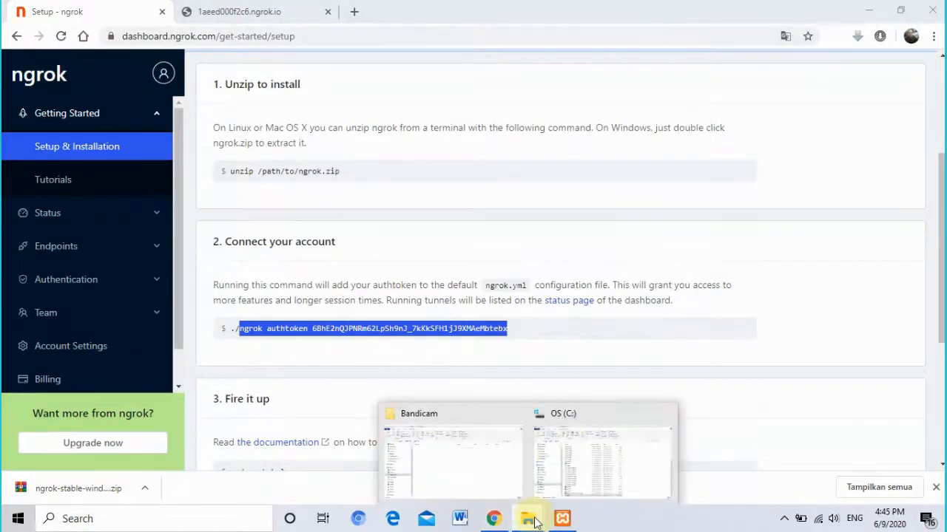
click(574, 458)
double_click(261, 480)
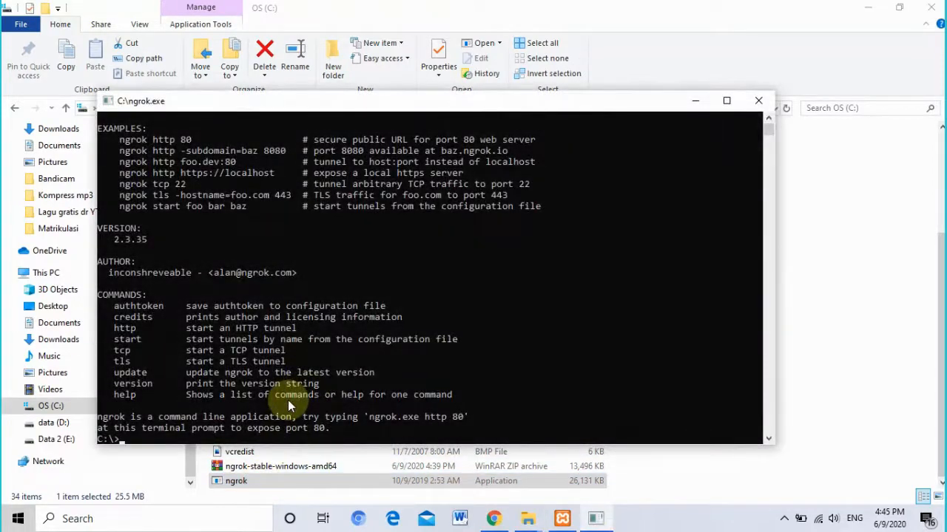
Copy the authtoken command from Connect your account and run it with the account's token in the new ngrok terminal
click(493, 519)
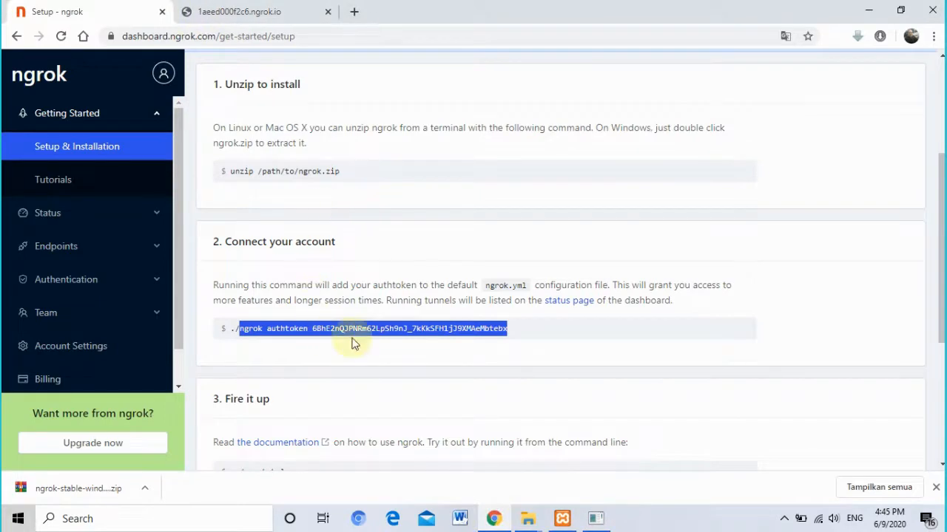
right_click(370, 331)
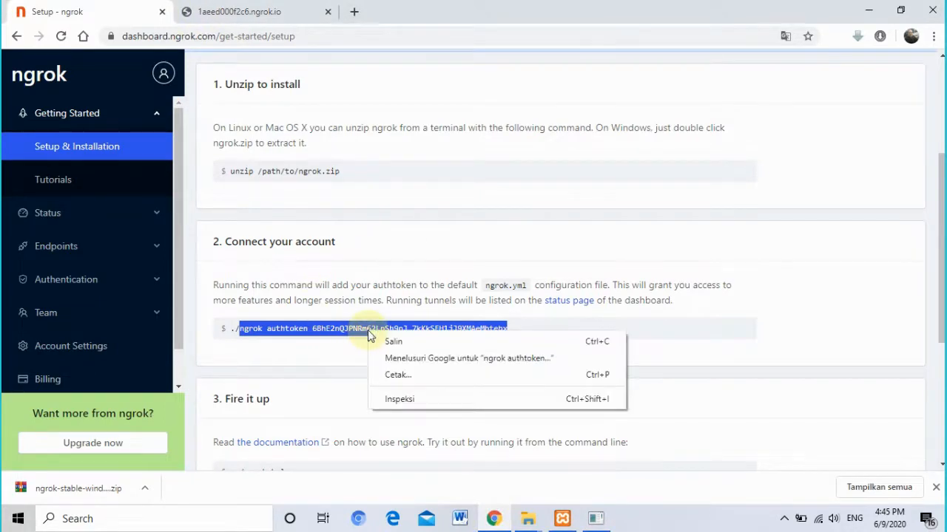
click(377, 341)
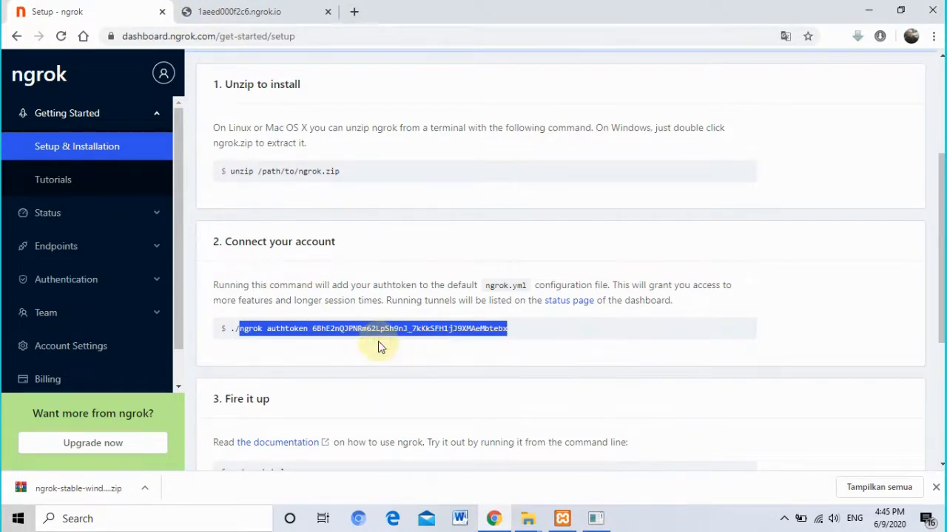
click(526, 519)
click(595, 518)
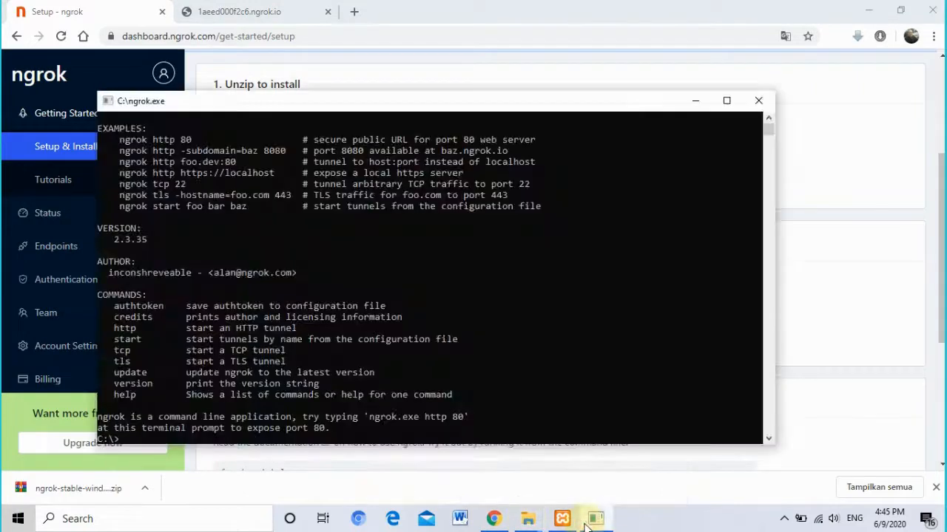
right_click(490, 380)
key(Return)
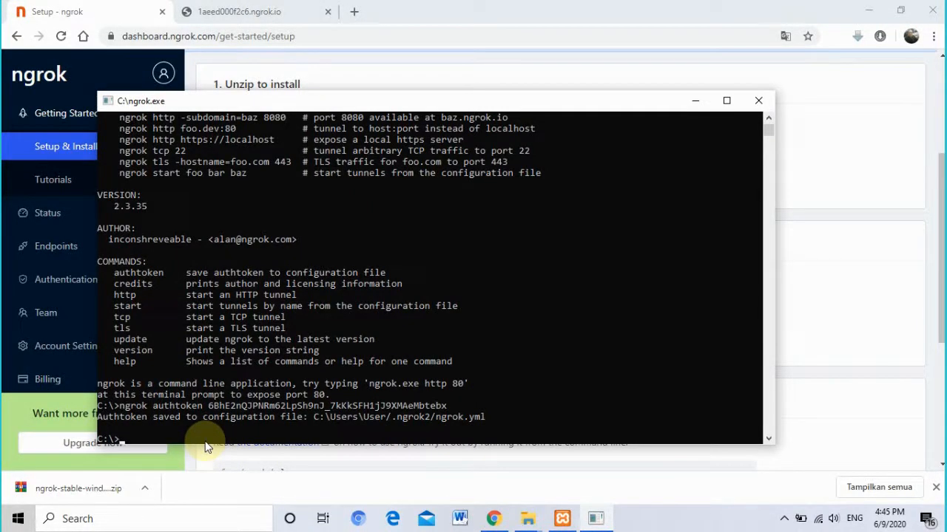
Start an HTTP tunnel to the local server by running ngrok.exe http localhost:80
text(ngrok.exe  http localhost:80)
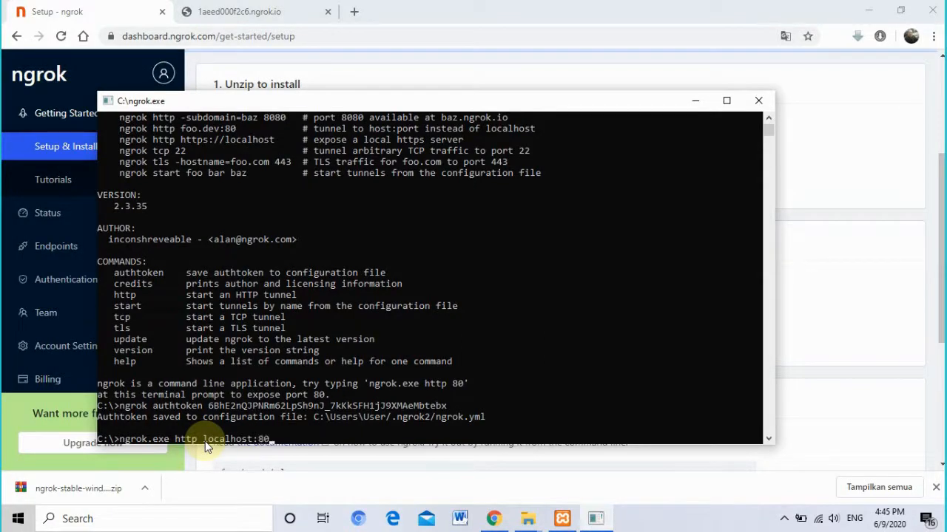
key(Return)
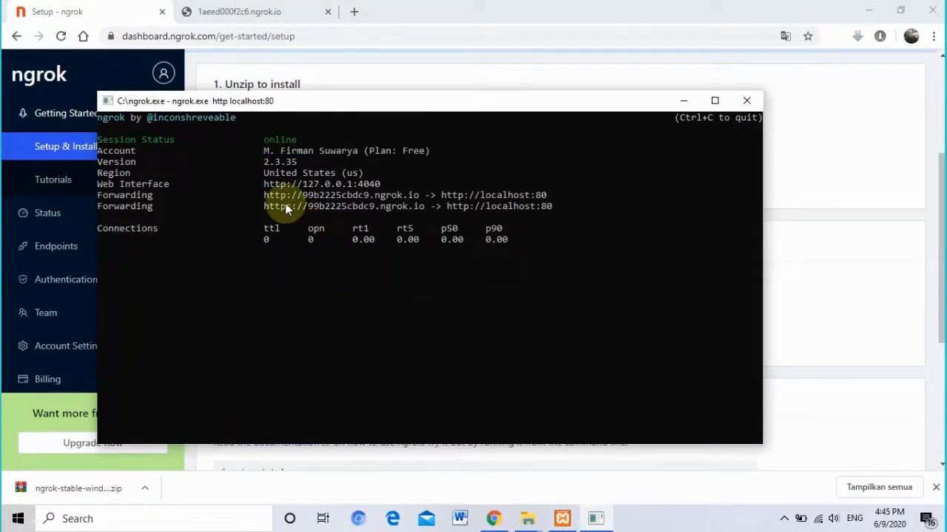
Copy the new http forwarding address from the ngrok terminal and open it in a new Chrome tab to view the XAMPP dashboard
click(266, 196)
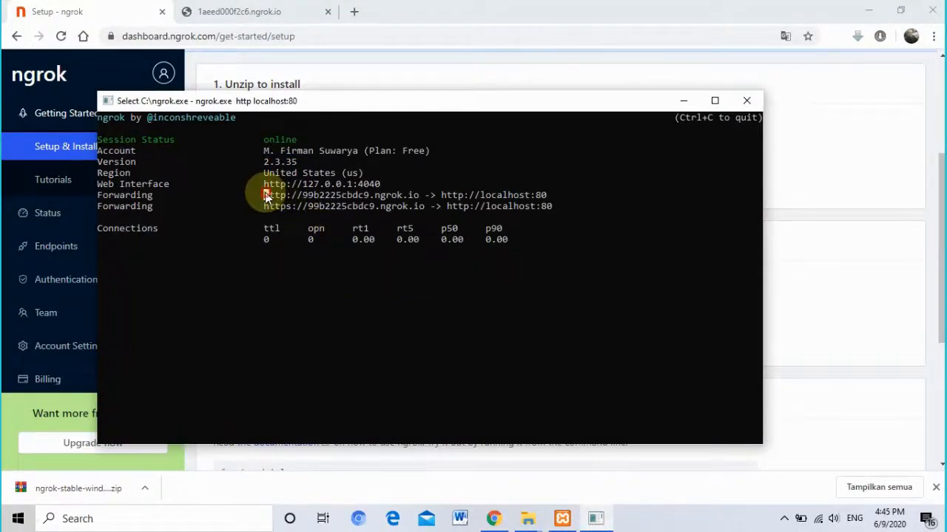
drag(293, 205, 418, 205)
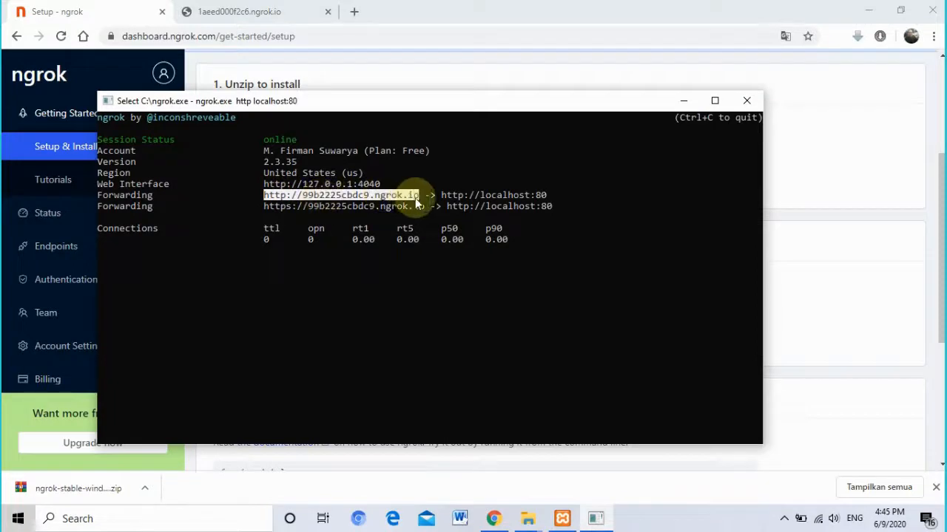
key(ctrl+c)
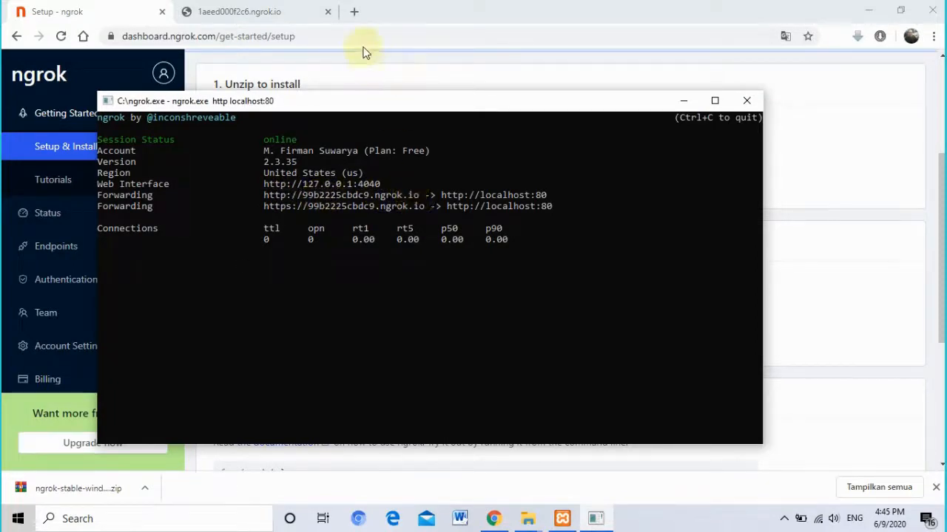
click(349, 13)
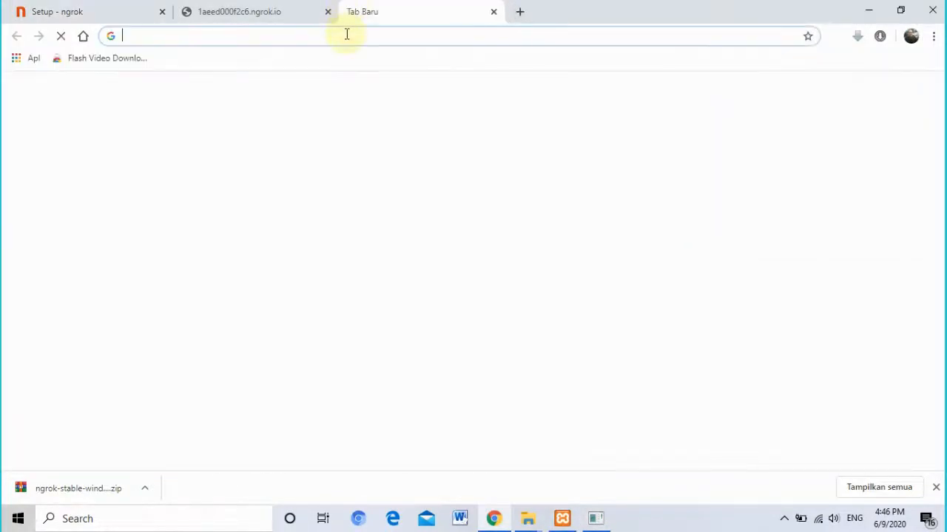
key(ctrl+v)
key(Return)
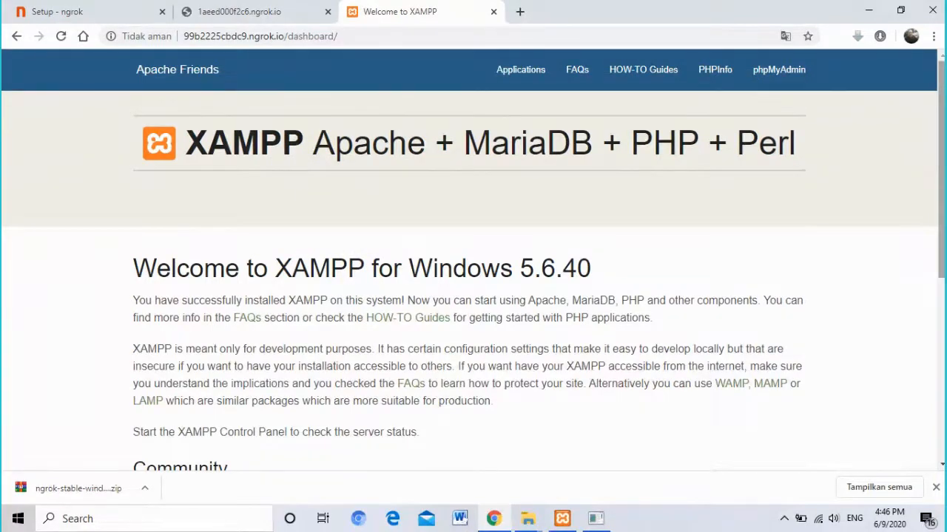
scroll(473, 259, down, 5)
scroll(930, 121, up, 5)
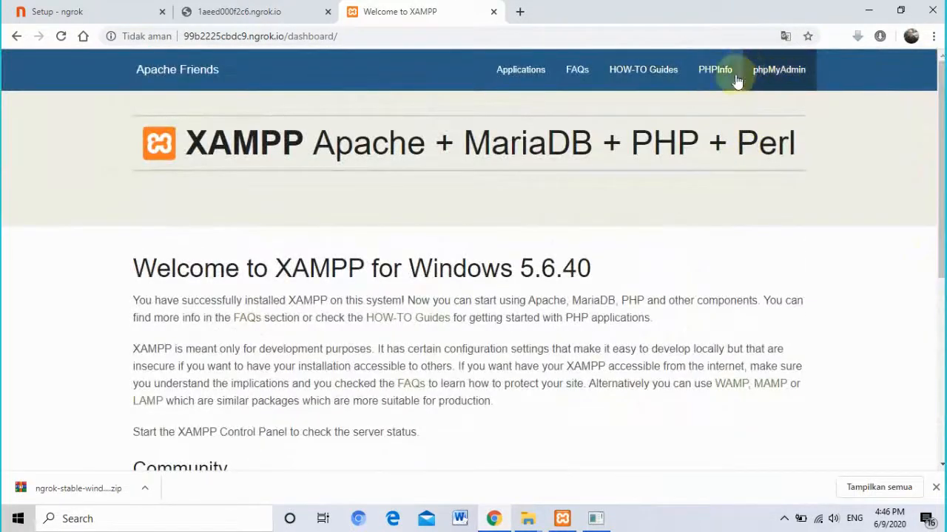
Open phpMyAdmin from the tunneled XAMPP dashboard and close the tab of the old tunnel address
click(781, 79)
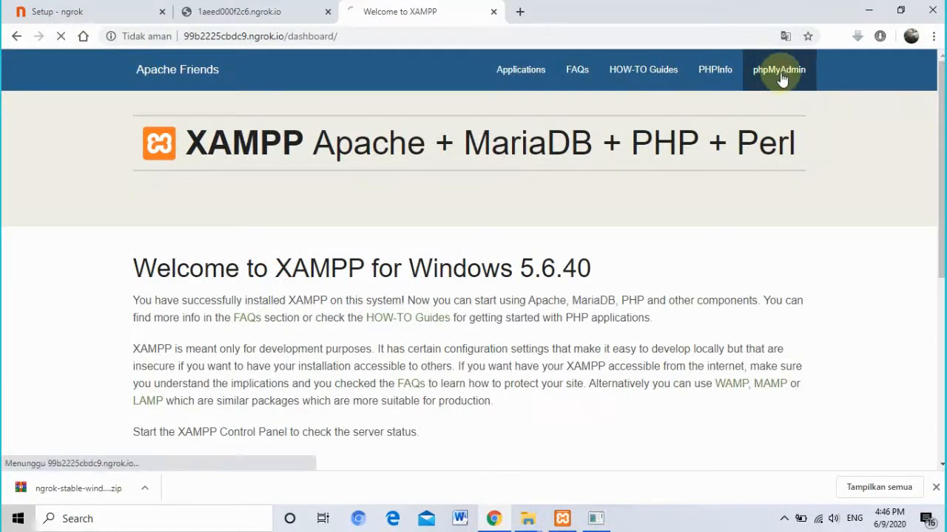
click(328, 11)
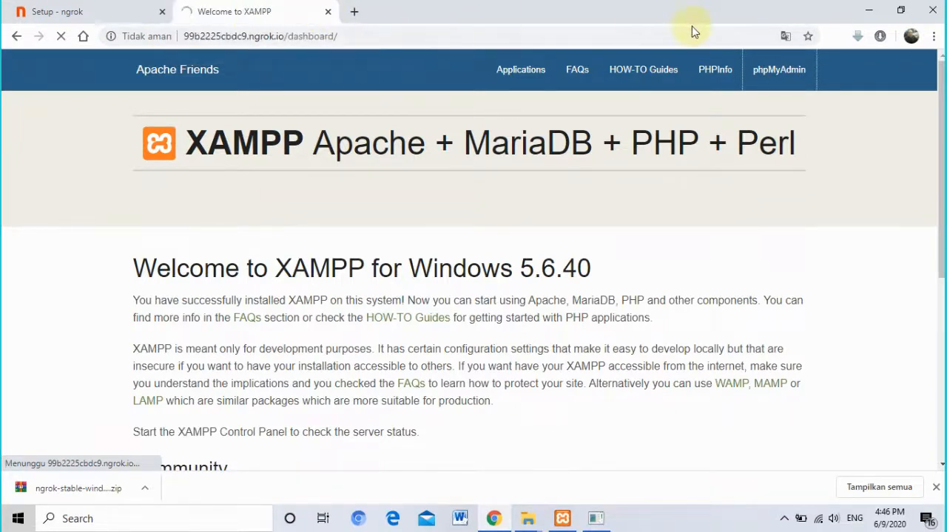
click(784, 78)
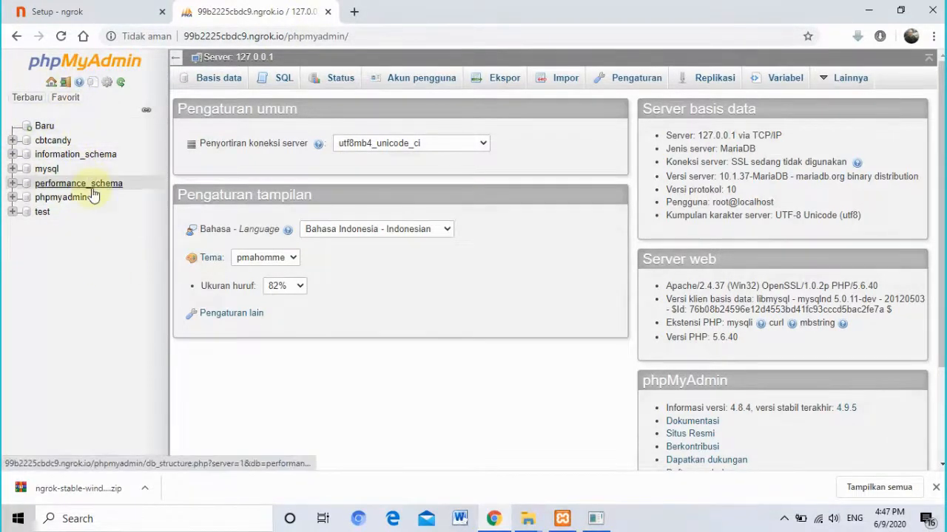
Check the HTTP requests in the ngrok terminal, and minimize the terminal, Chrome and File Explorer windows
click(596, 518)
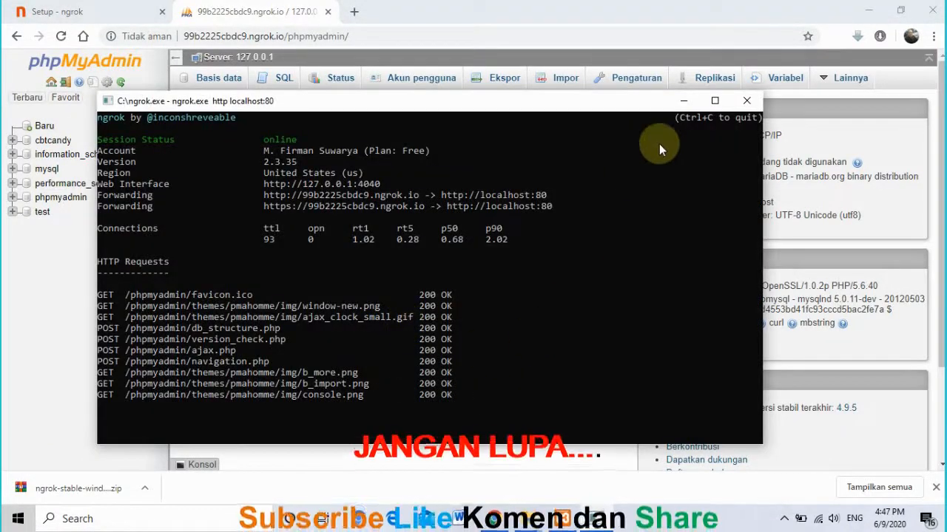
click(682, 101)
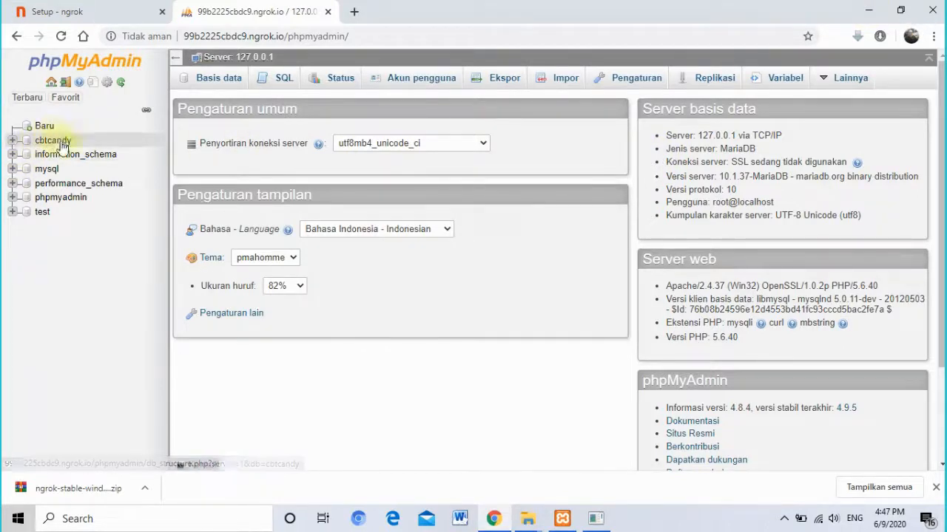
click(871, 9)
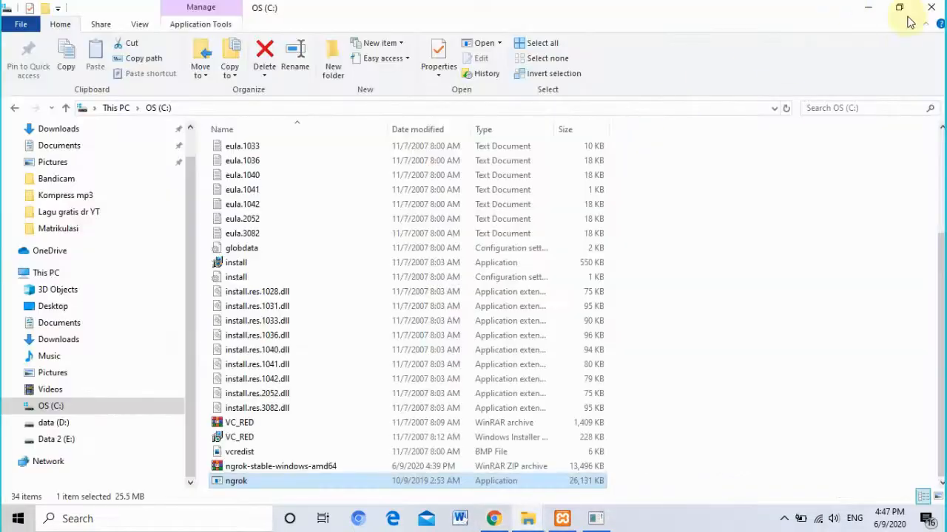
click(865, 7)
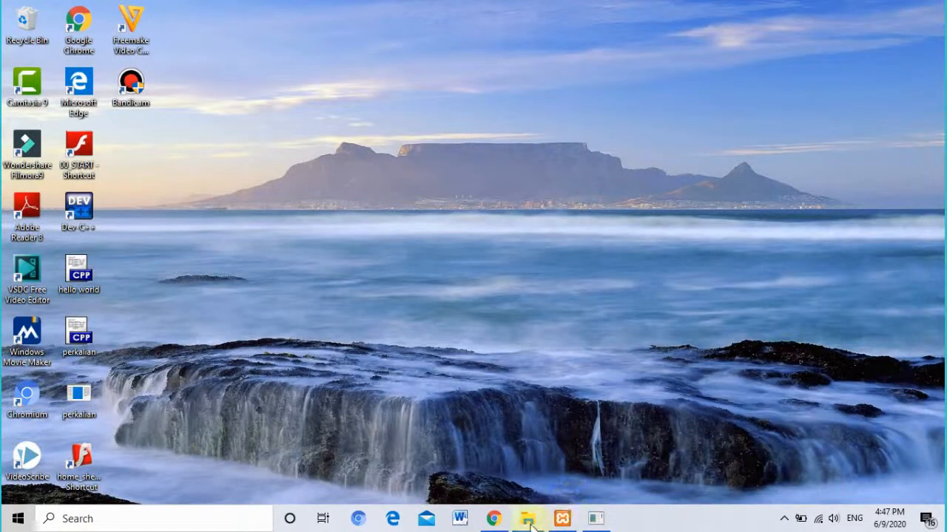
Examine the tunnel's session status and forwarding addresses in the ngrok terminal, keeping it running minimized
click(598, 522)
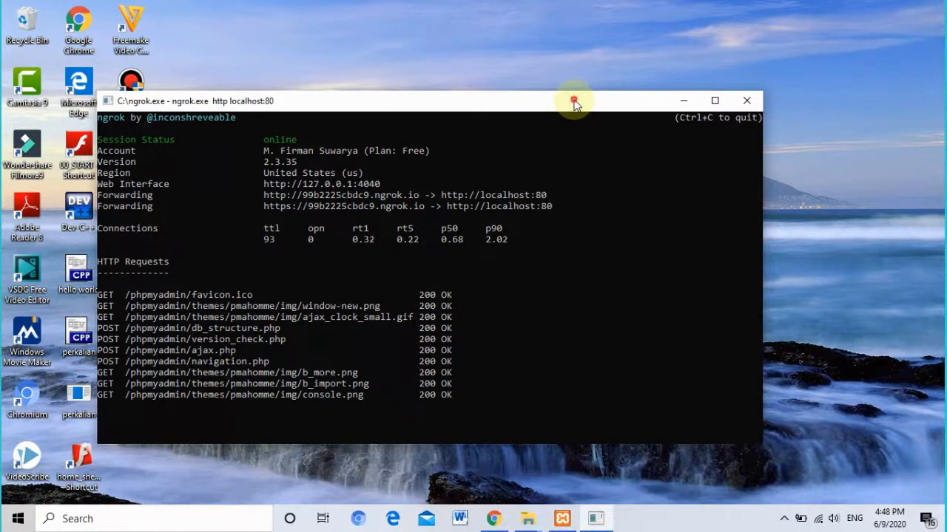
drag(574, 101, 658, 57)
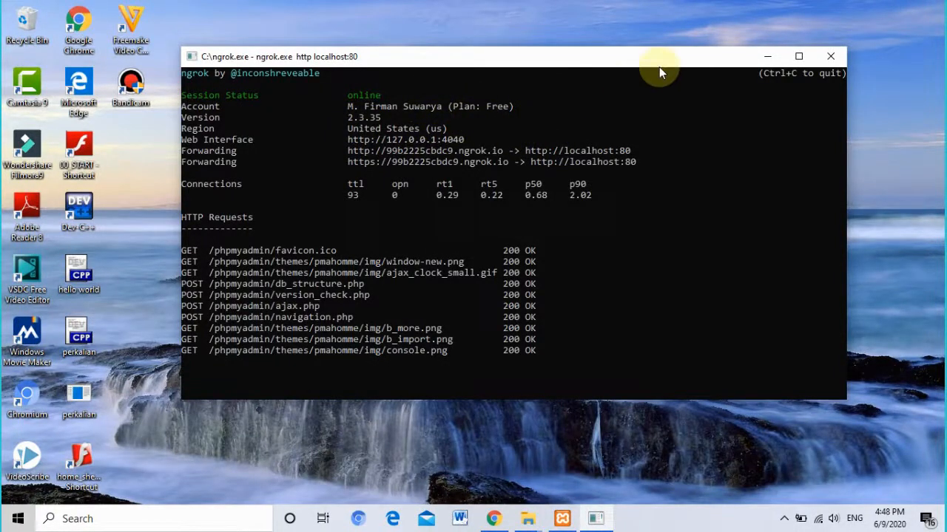
click(690, 61)
drag(689, 61, 754, 48)
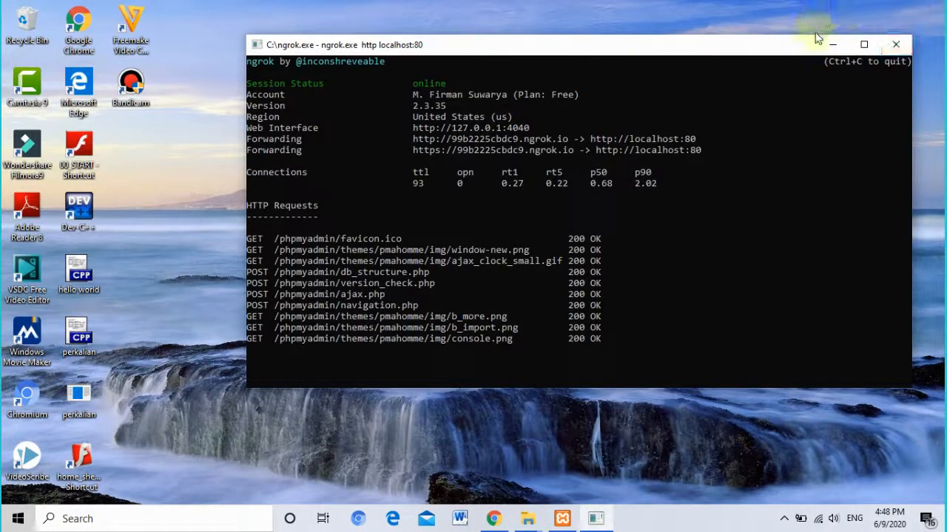
drag(715, 50, 695, 33)
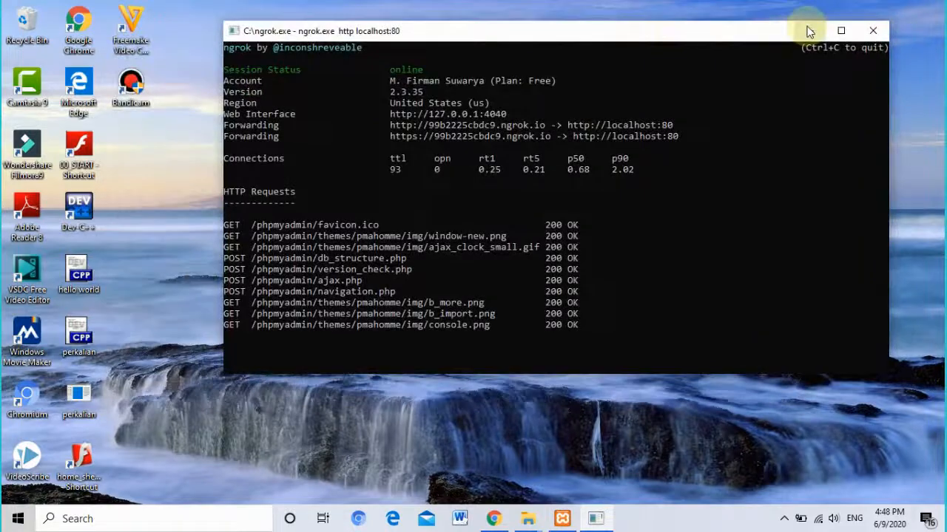
click(809, 31)
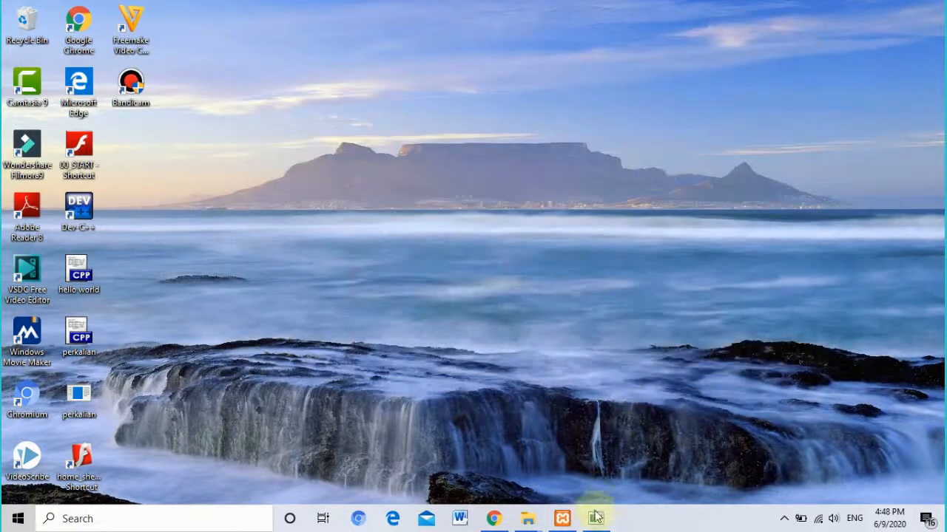
click(596, 519)
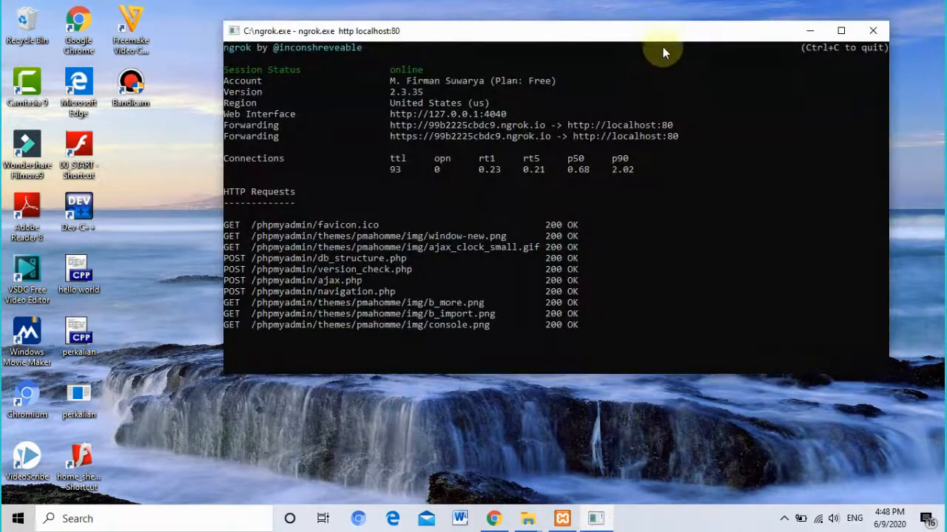
drag(659, 32, 636, 79)
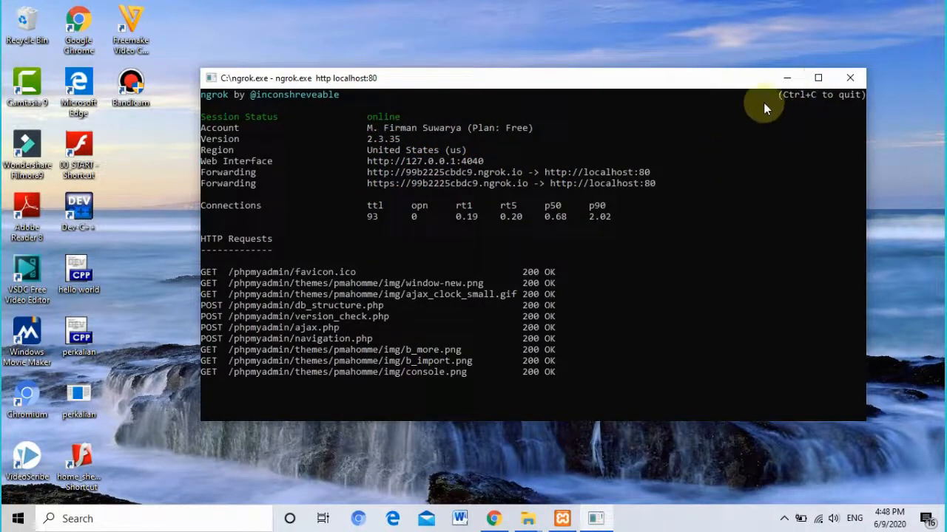
click(787, 78)
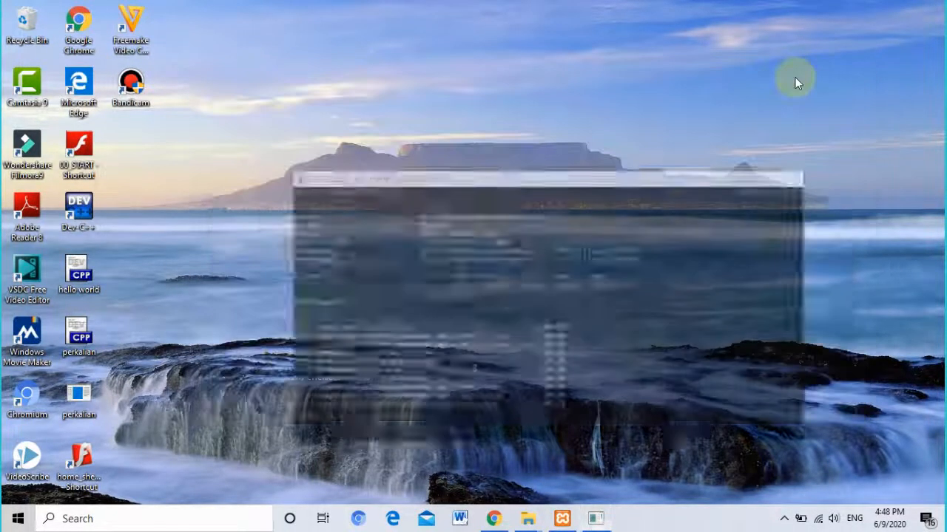